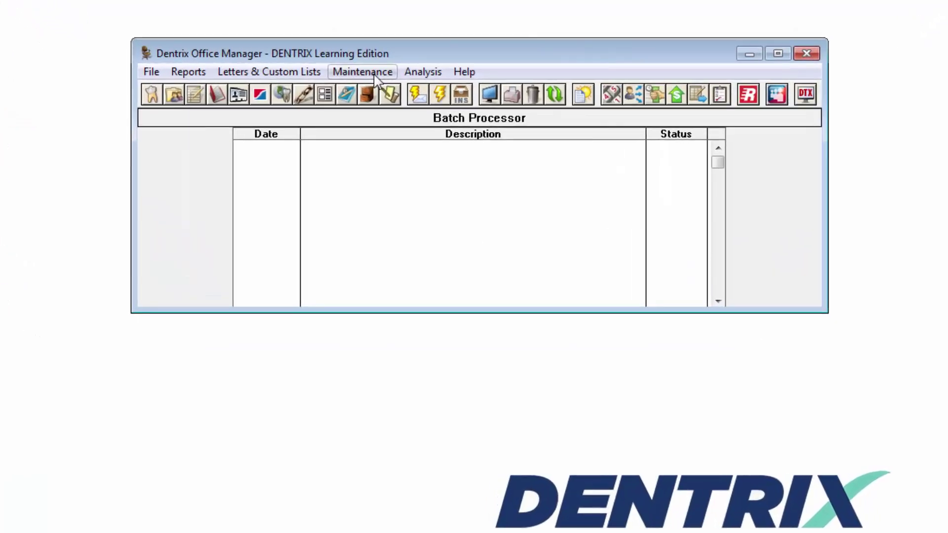
Step: Open Fee Schedule Maintenance and briefly show, then hide, the unnamed schedules
left_click(361, 72)
mouse_move(379, 92)
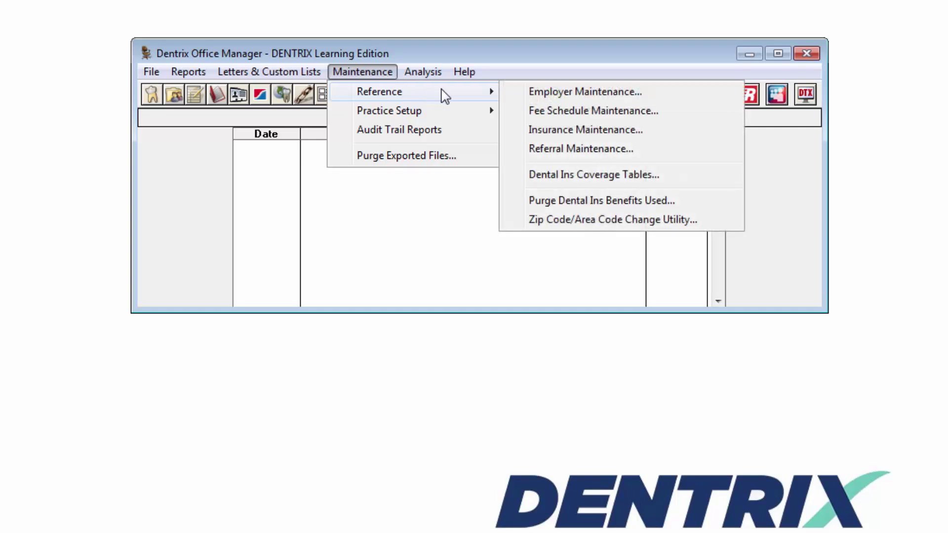
left_click(674, 115)
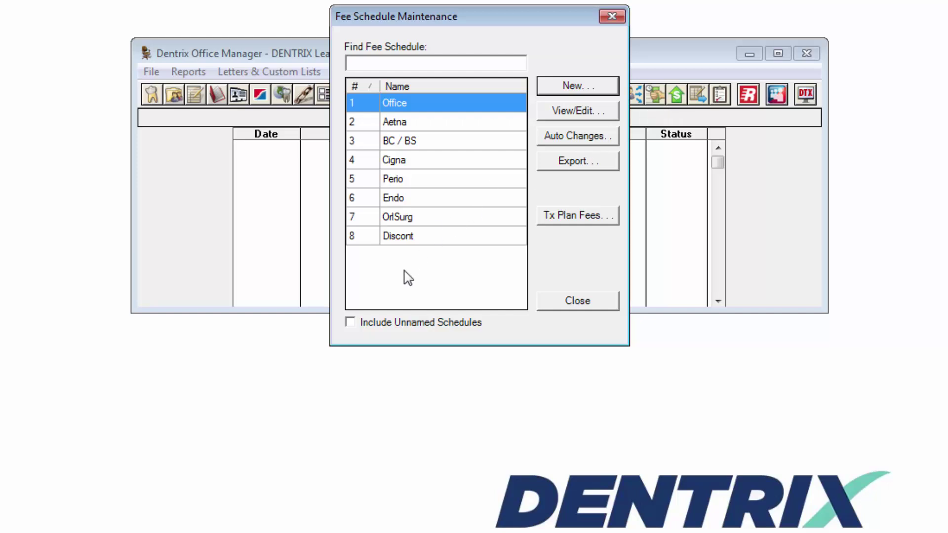
left_click(385, 324)
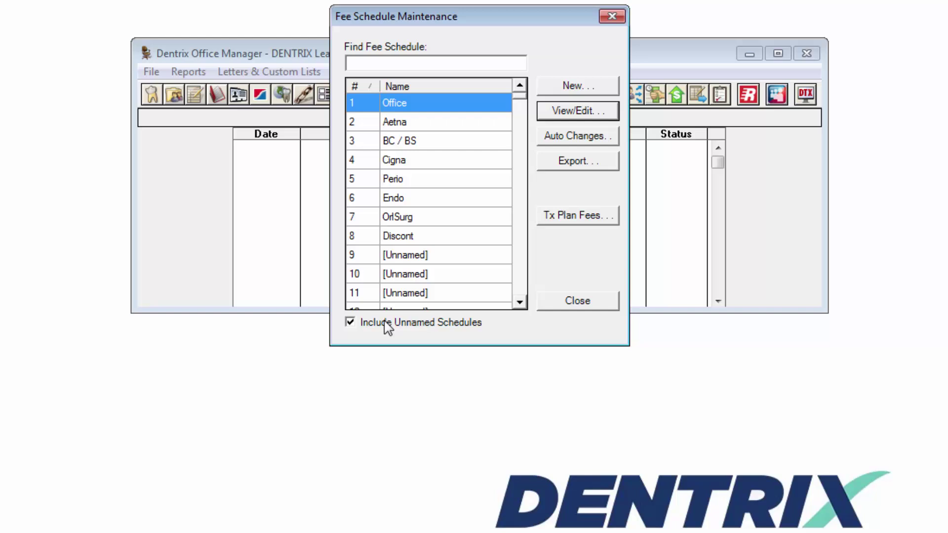
left_click(521, 301)
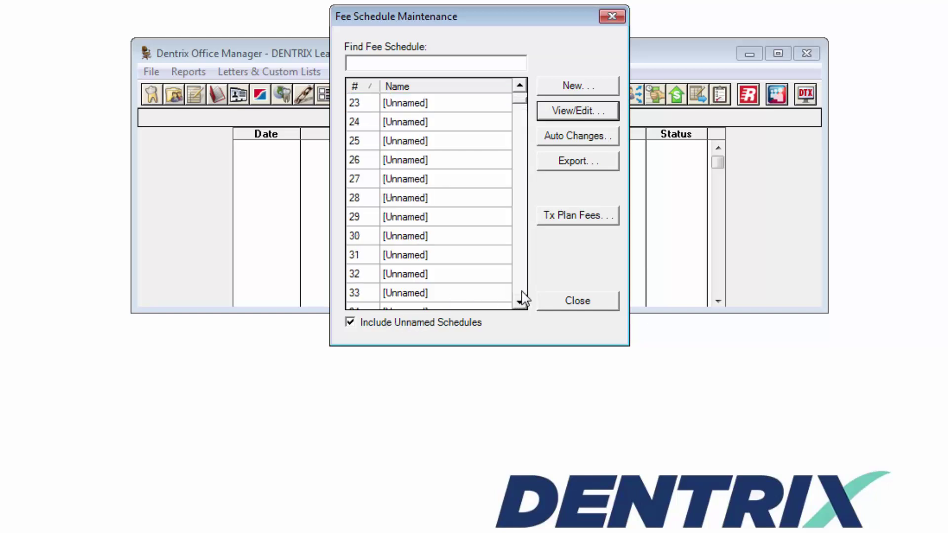
left_click(384, 326)
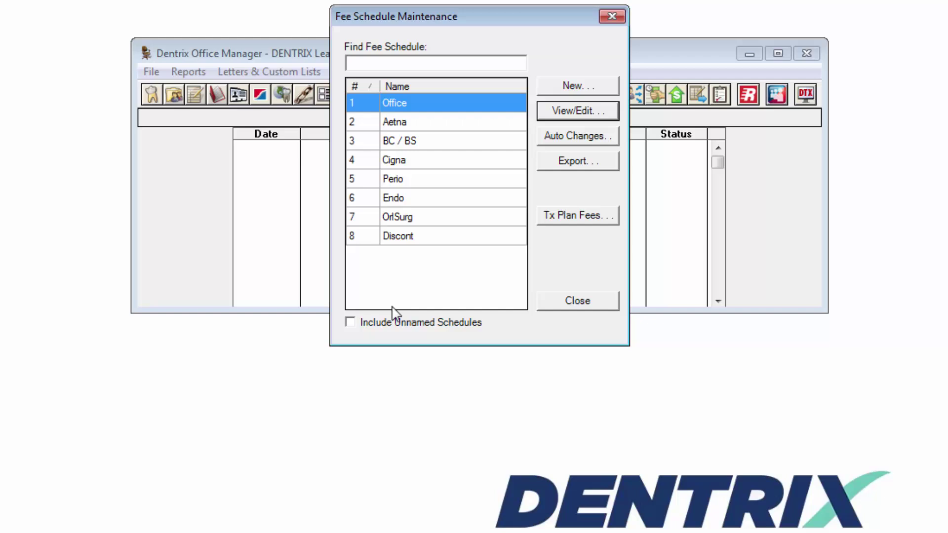
Step: Start a new fee schedule named NEWFEE, first trying Copy From with BC / BS
left_click(607, 90)
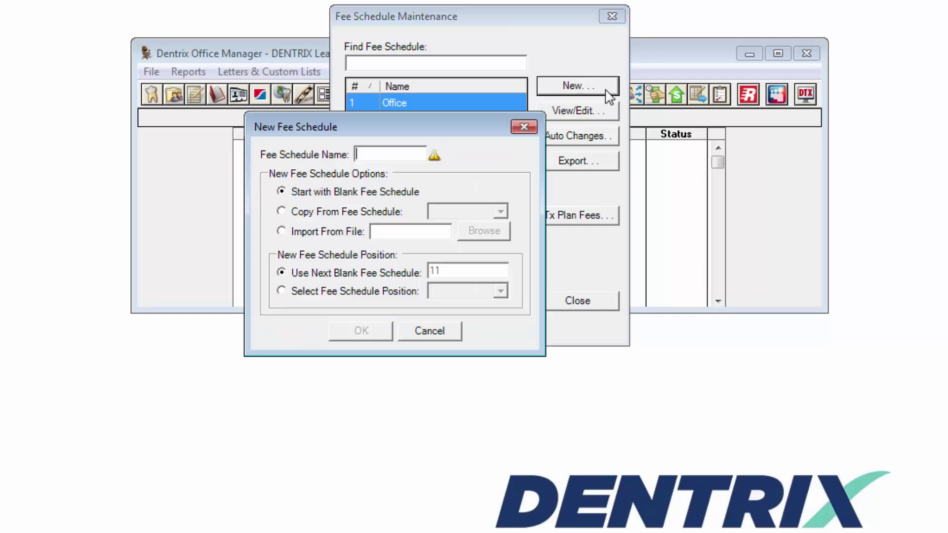
type("NEWFEE")
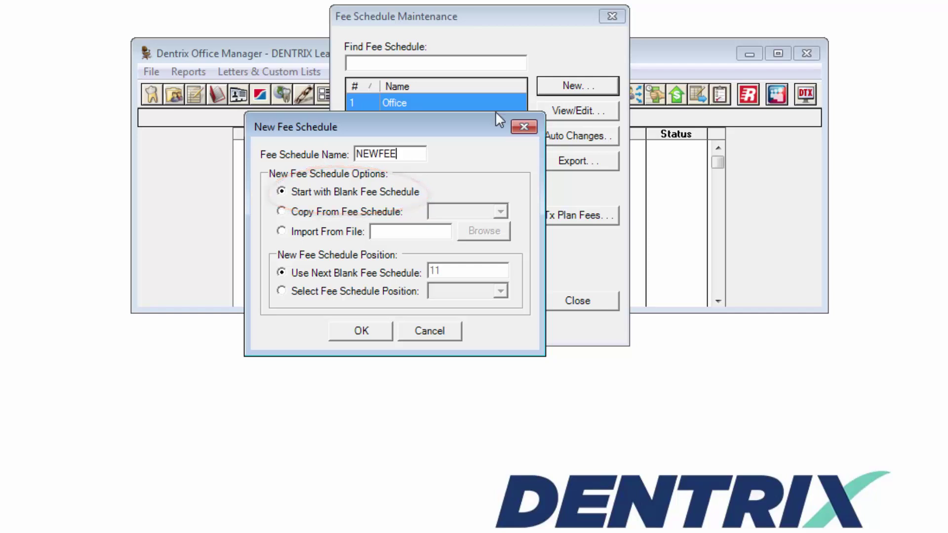
left_click(367, 214)
left_click(501, 212)
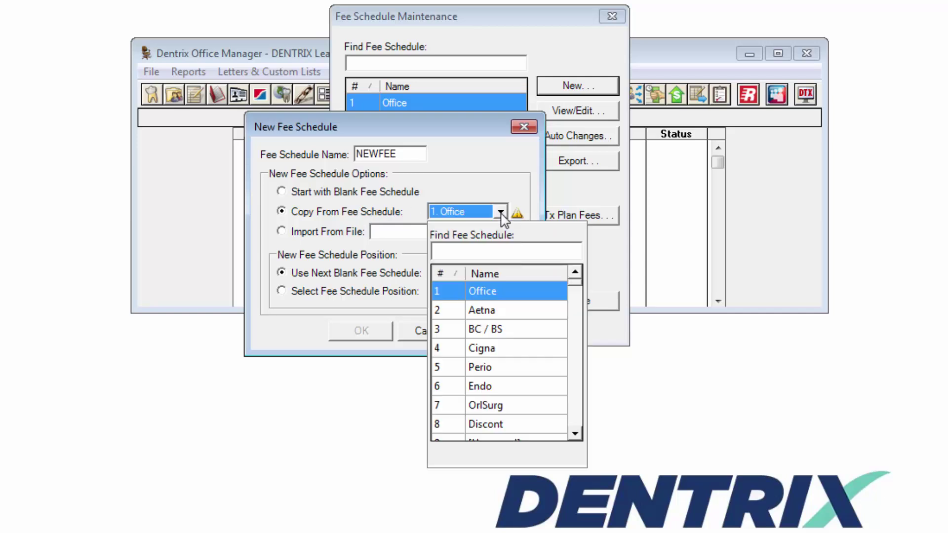
left_click(502, 331)
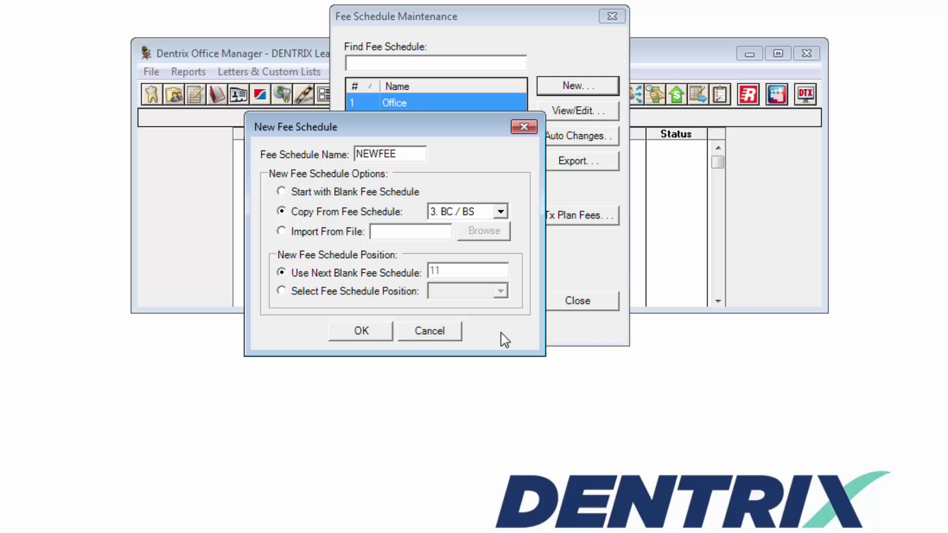
Step: Switch NEWFEE to Import From File and browse for Excel 97-2003 workbooks
left_click(343, 233)
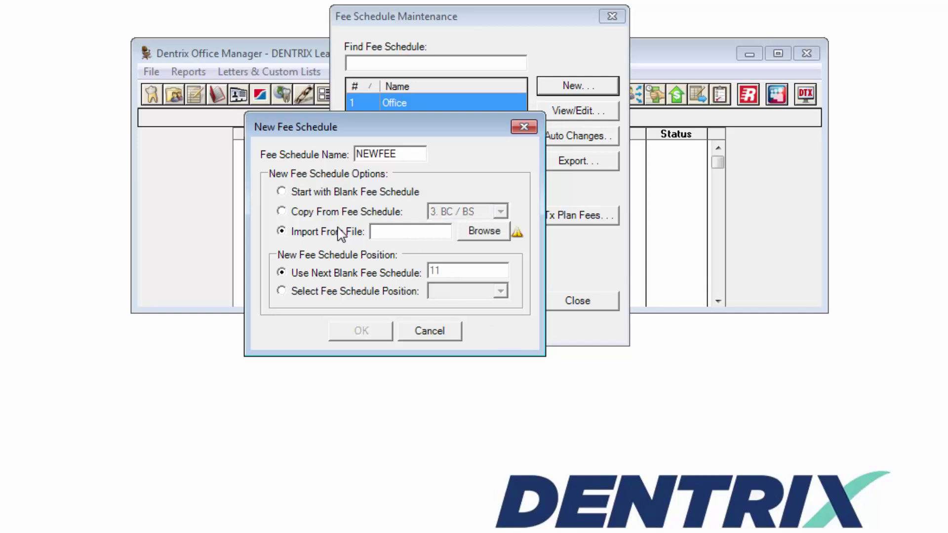
left_click(485, 232)
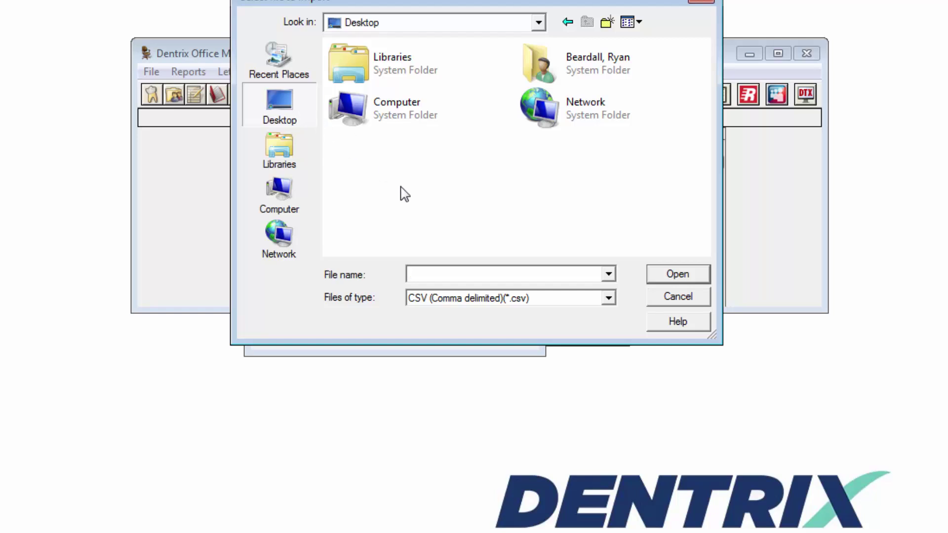
left_click(545, 298)
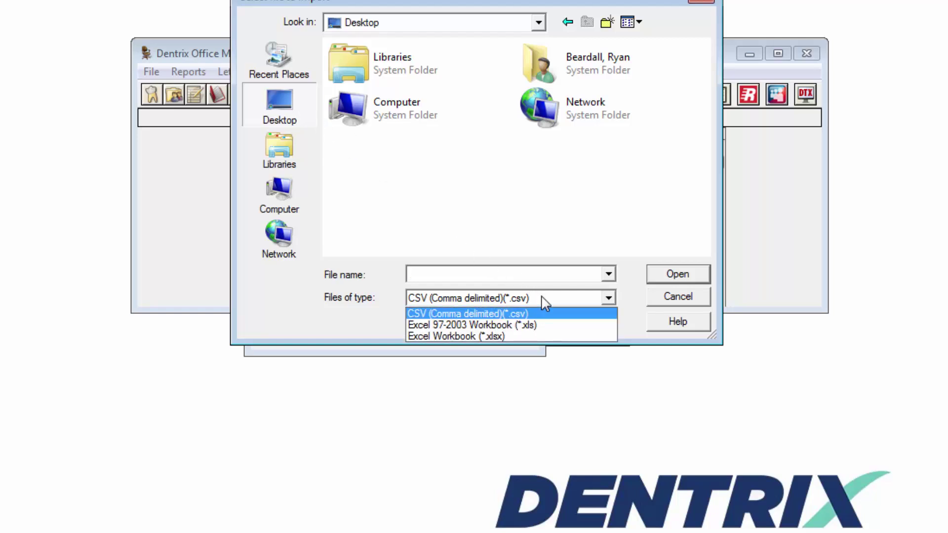
left_click(547, 326)
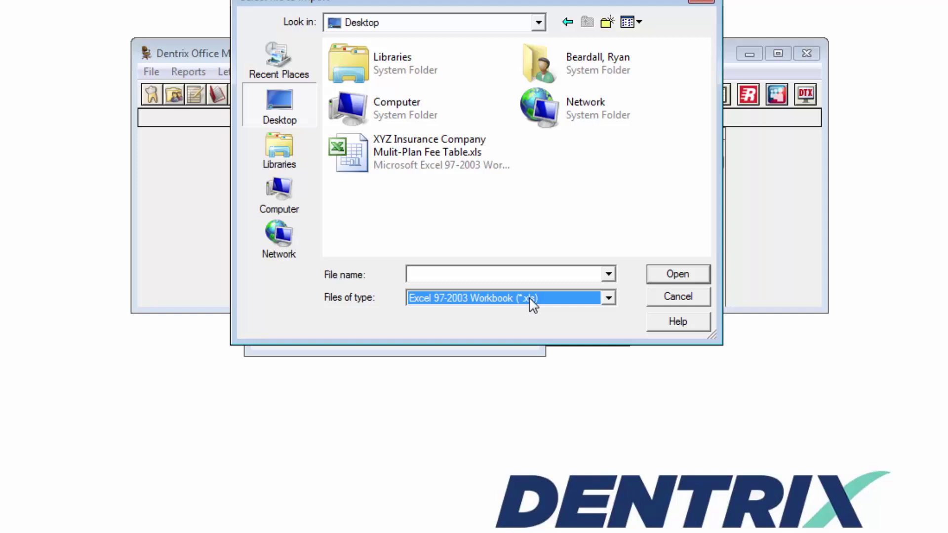
Step: Load the XYZ Insurance Company workbook, taking codes from column F1 and fees from F5
double_click(418, 160)
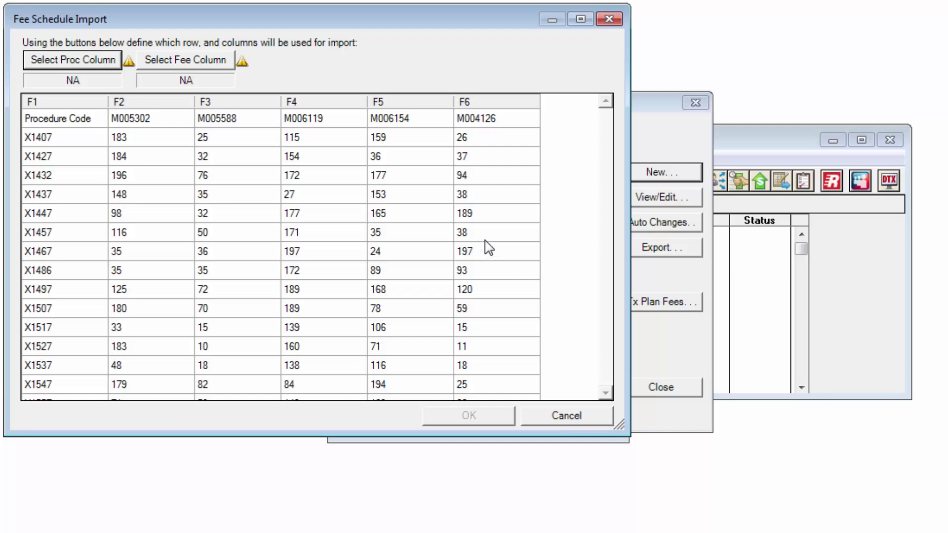
left_click(72, 60)
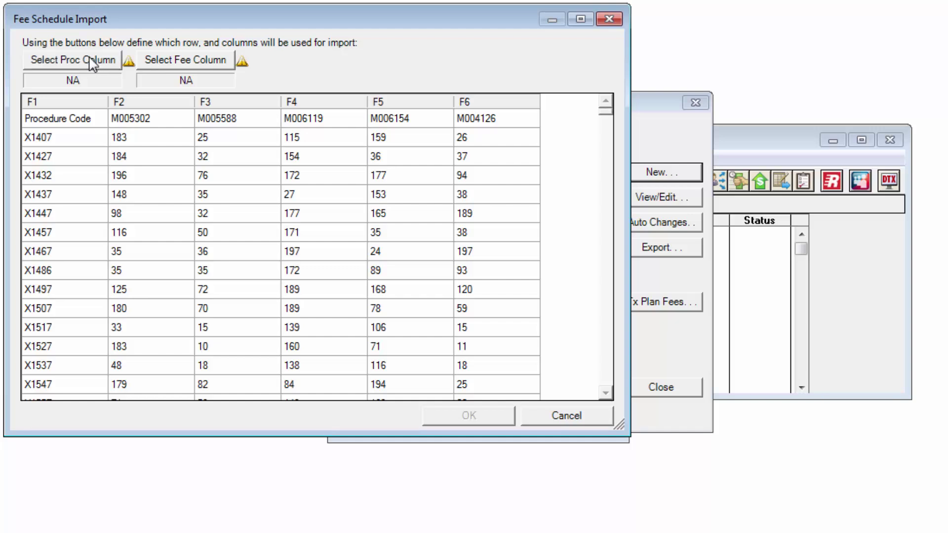
left_click(90, 102)
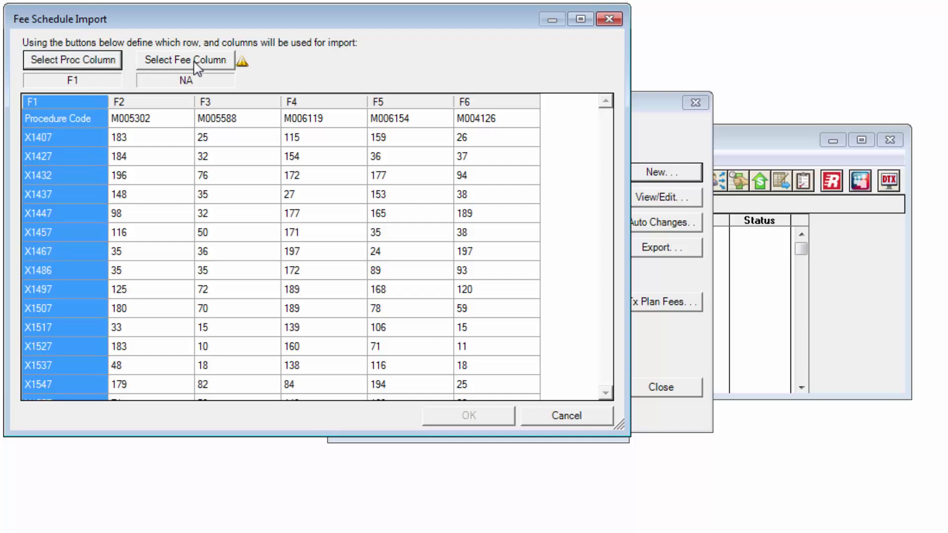
left_click(215, 60)
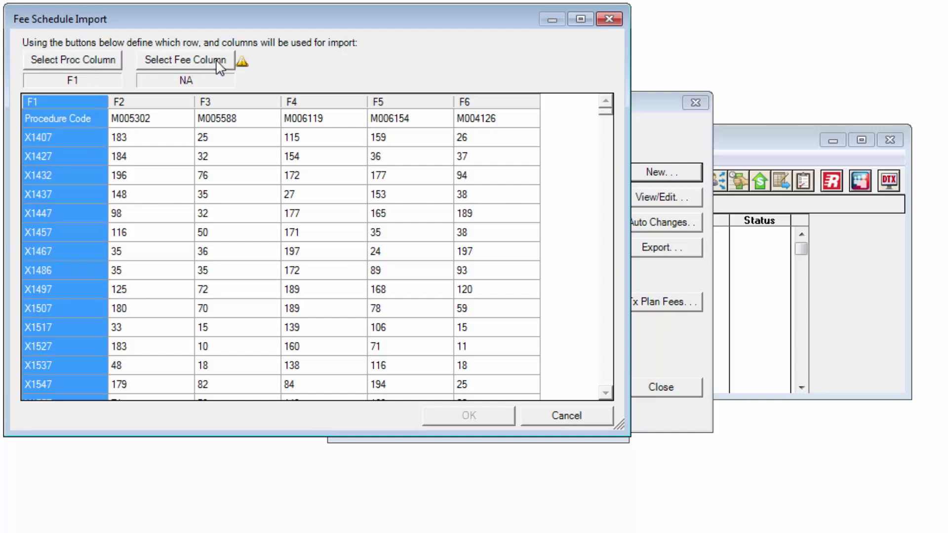
left_click(389, 106)
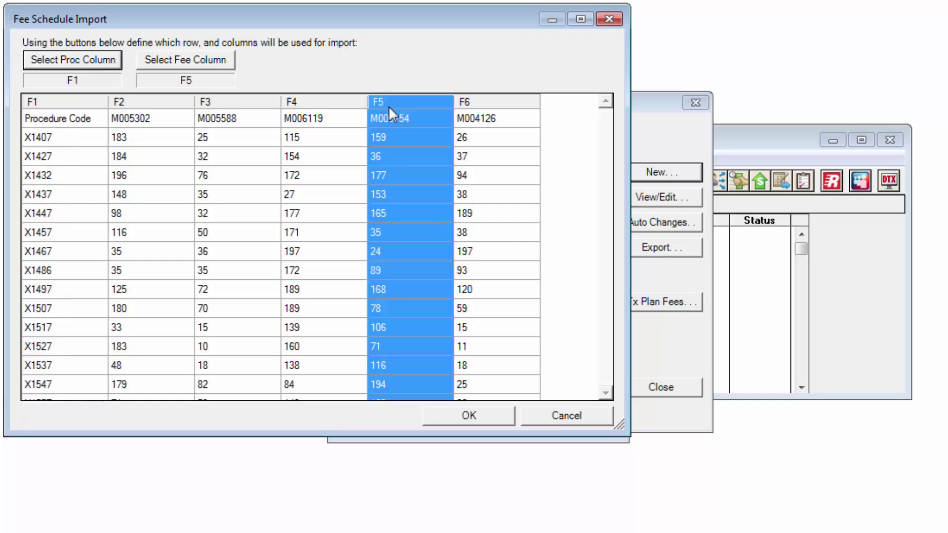
left_click(468, 415)
Step: Create the NEWFEE schedule and set procedure X0407's fee to 24.00
left_click(446, 419)
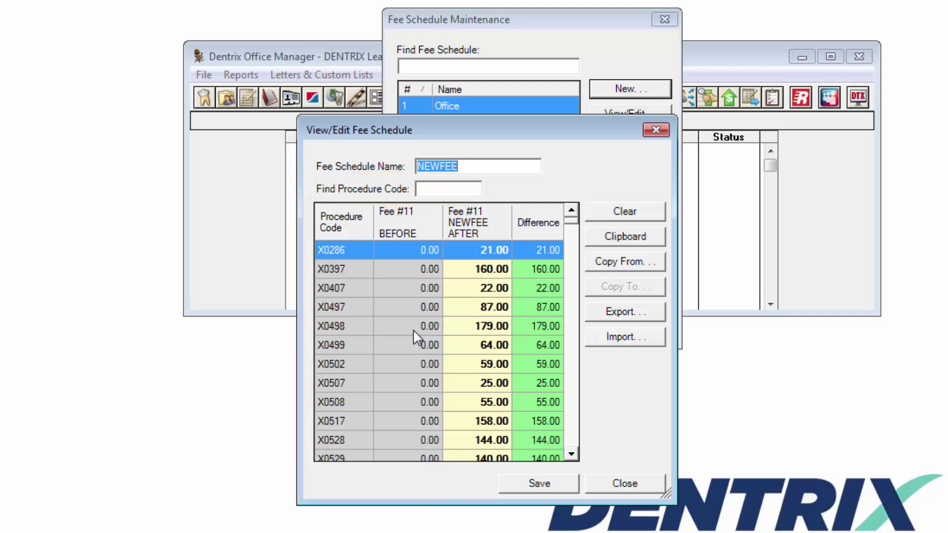
left_click(444, 188)
left_click(453, 288)
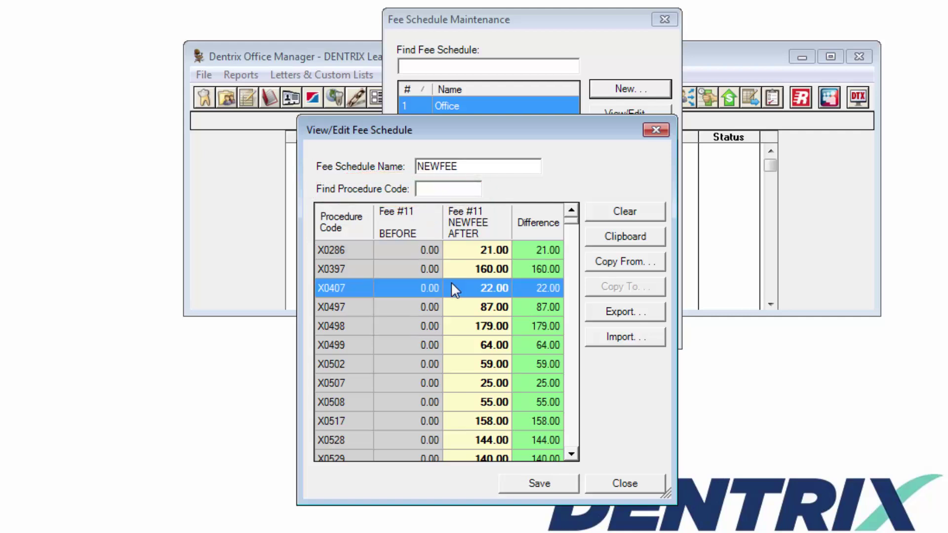
type("24")
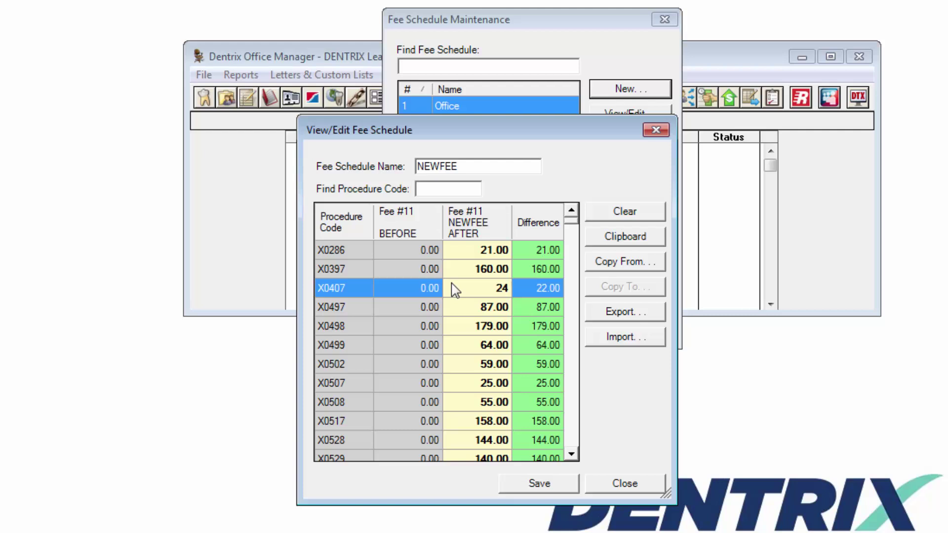
key("Tab")
key("Tab")
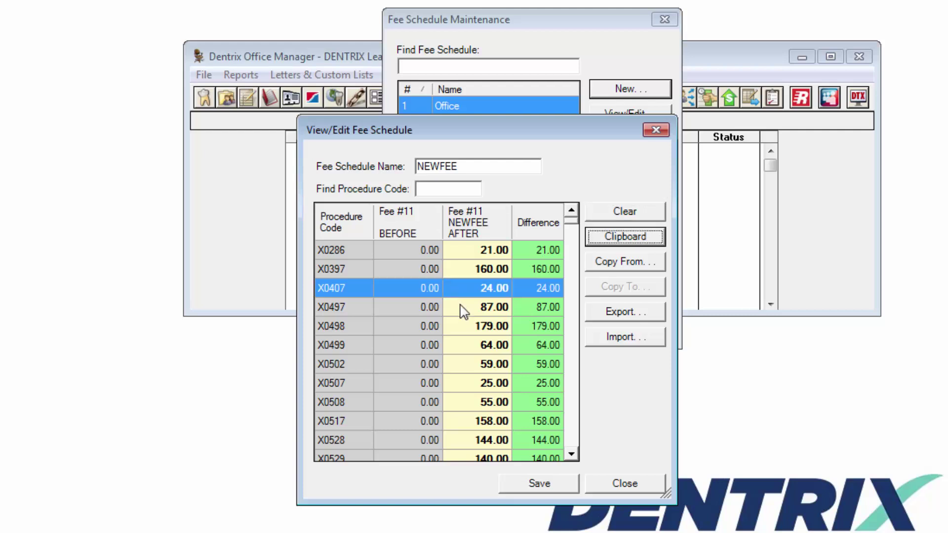
Step: Copy the NEWFEE fee schedule to the clipboard and paste it into Excel
left_click(455, 307)
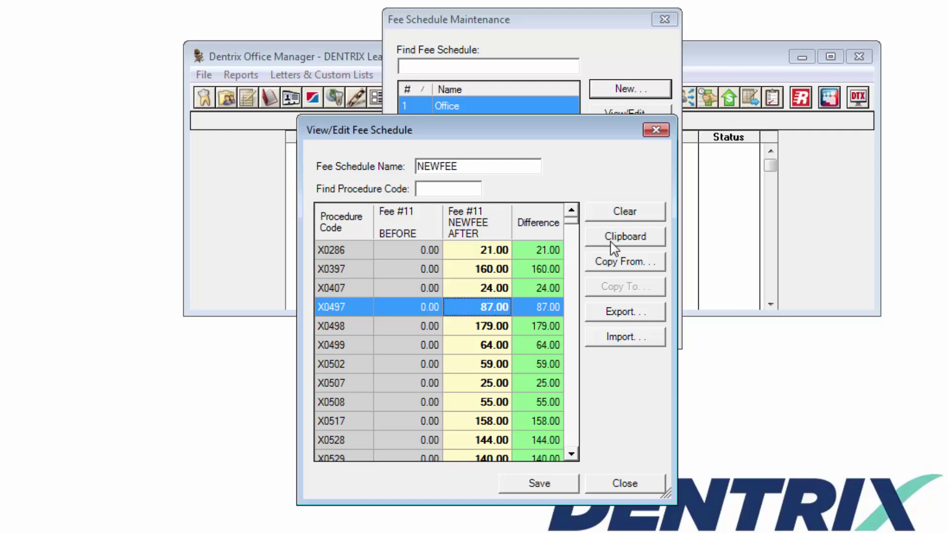
left_click(625, 237)
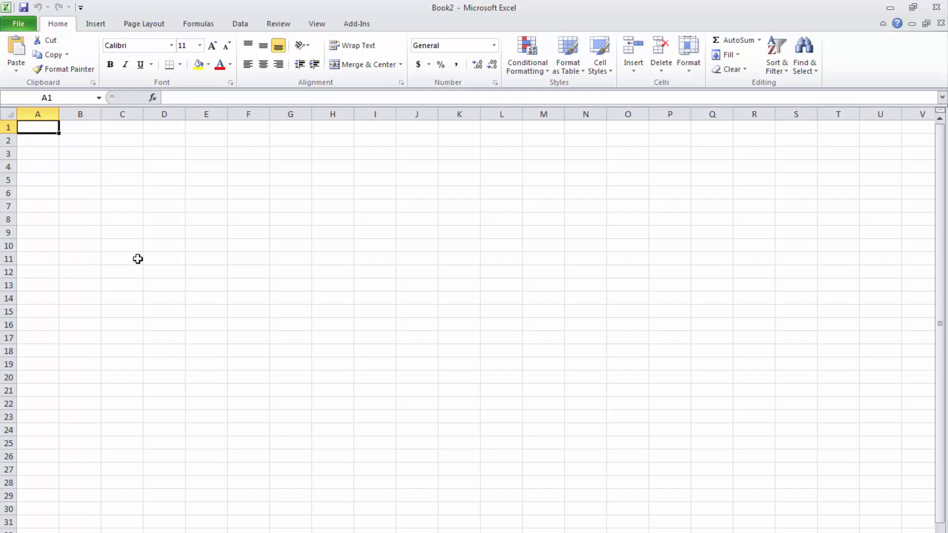
left_click(16, 53)
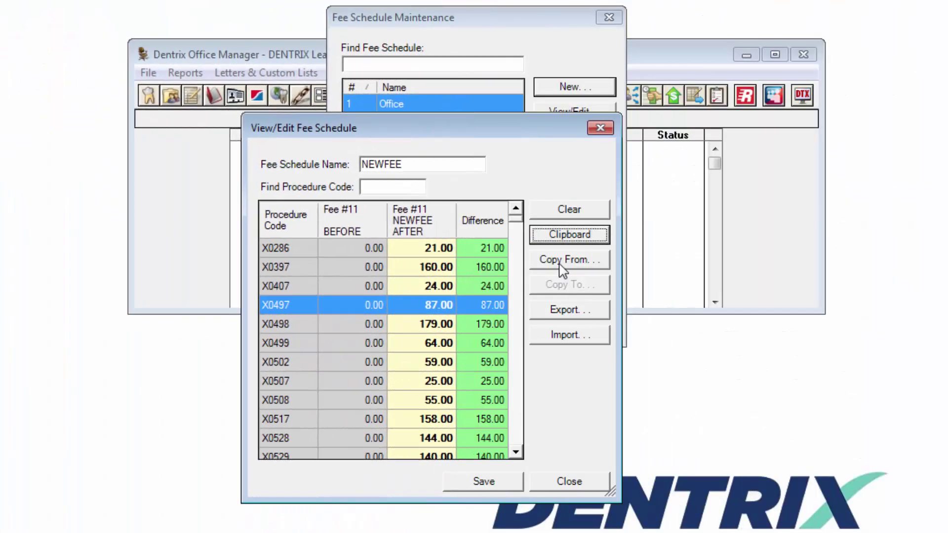
Step: Fill the open schedule with the fees from 3. BC / BS
left_click(565, 261)
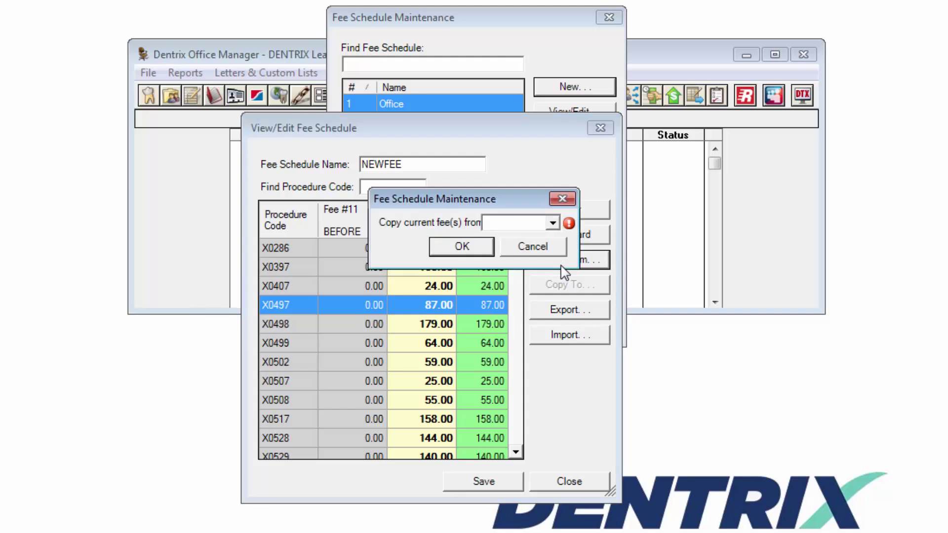
left_click(553, 223)
left_click(555, 341)
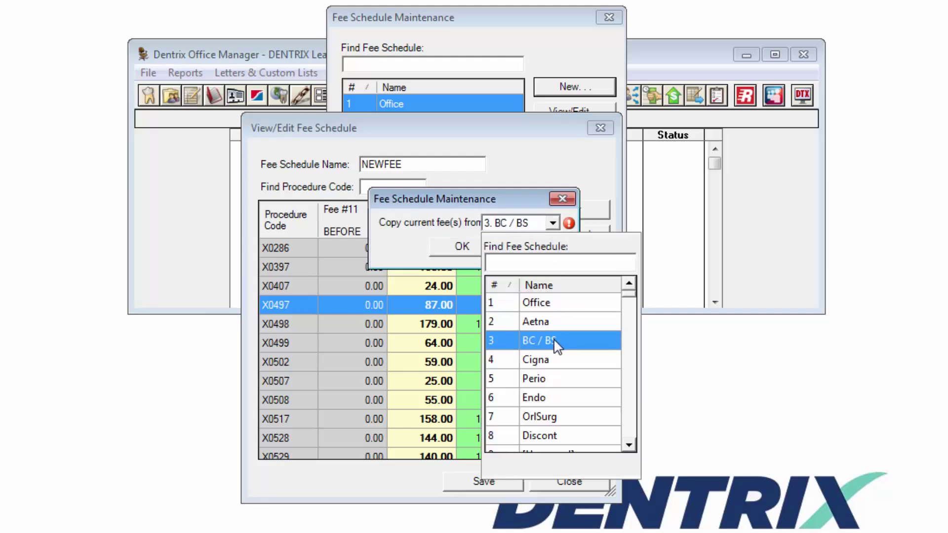
left_click(462, 246)
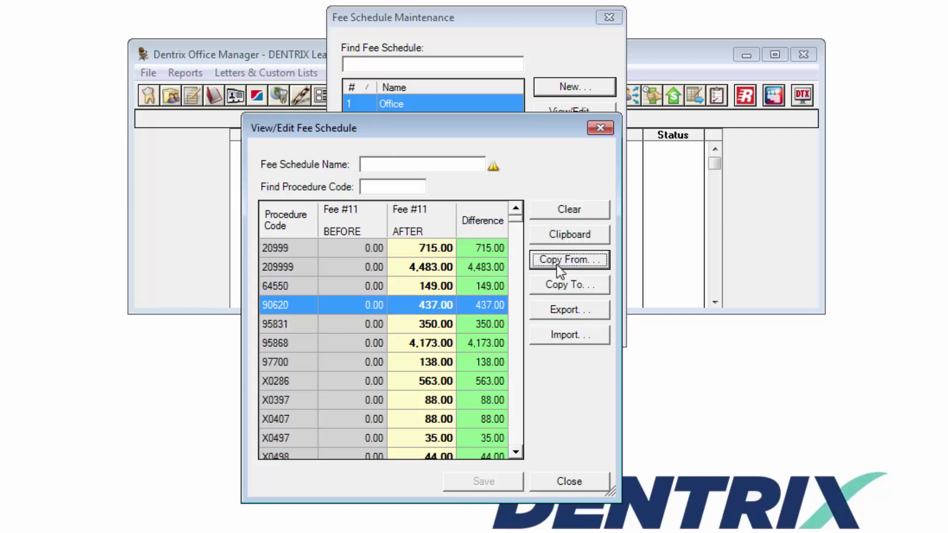
Step: Copy these fees over the 8. Discont schedule, accepting the overwrite
left_click(569, 286)
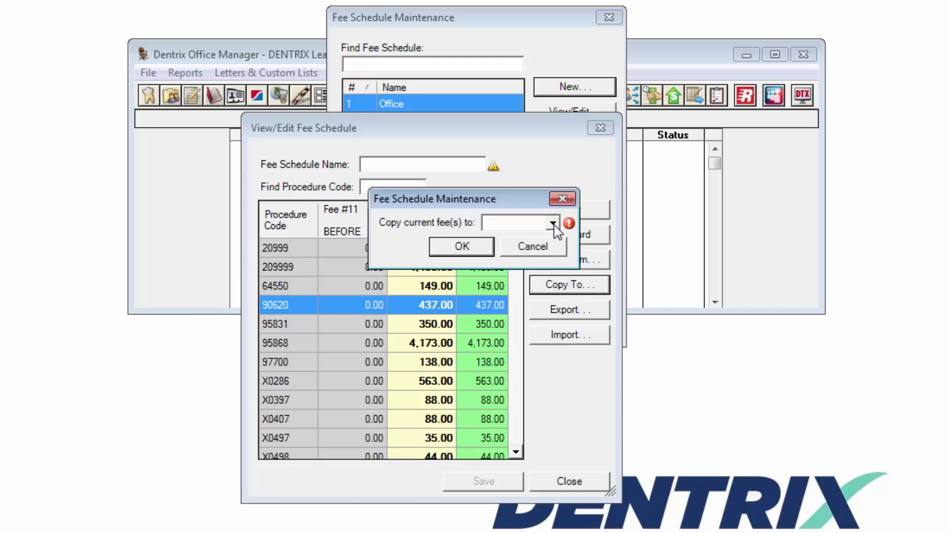
left_click(552, 223)
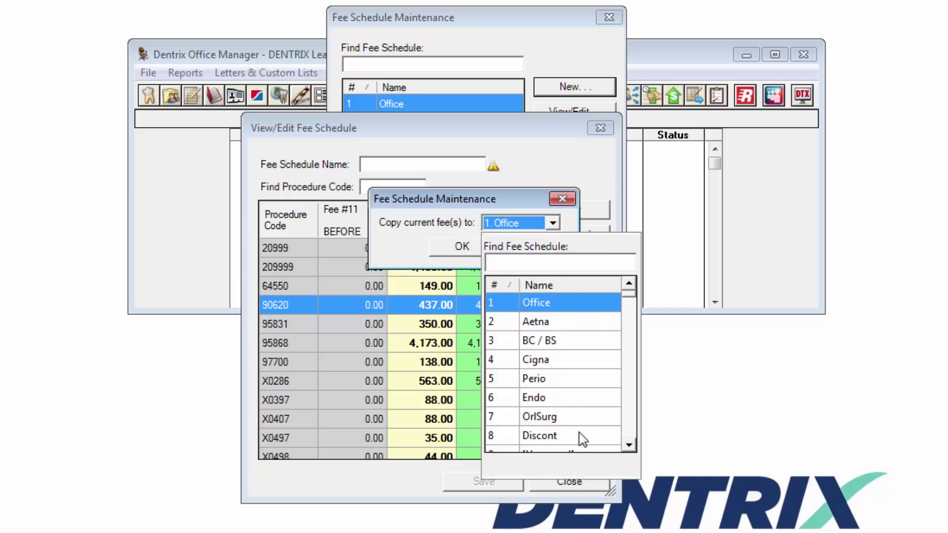
left_click(582, 436)
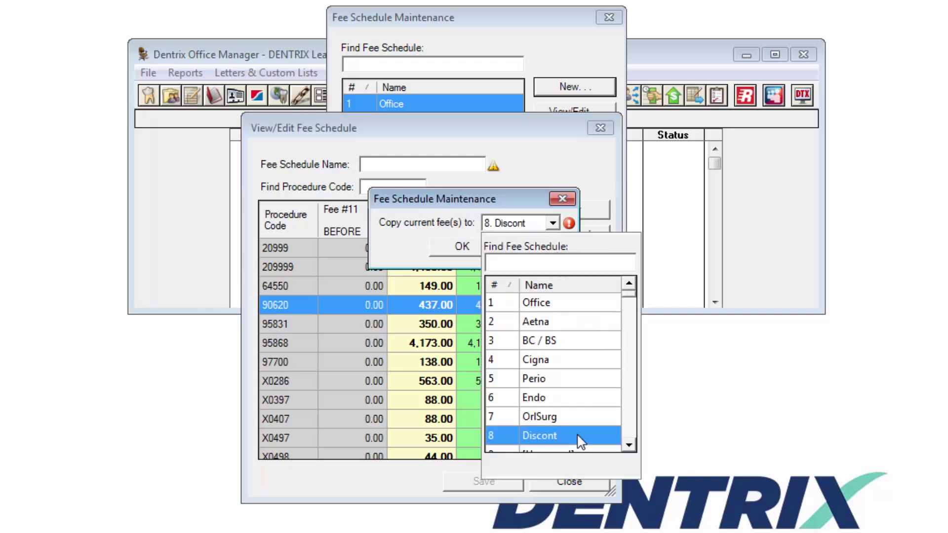
left_click(462, 247)
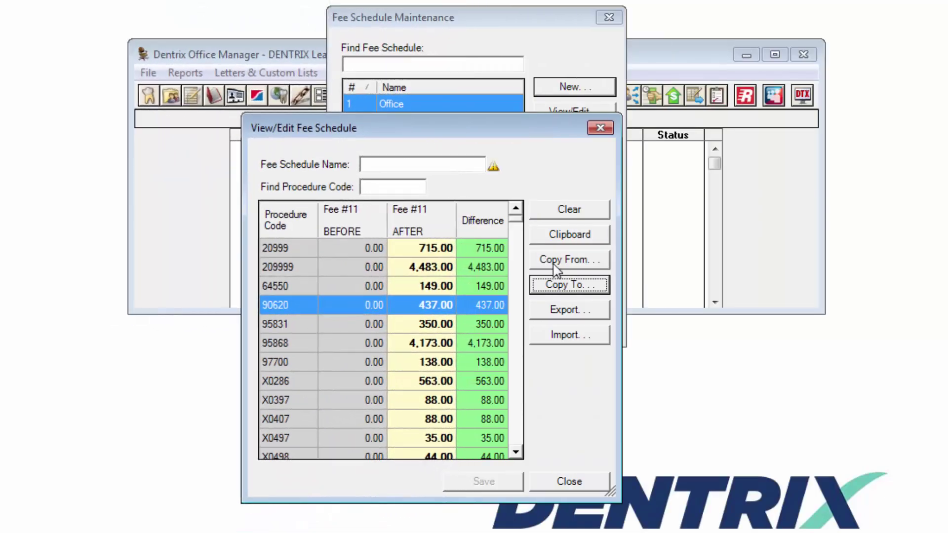
Step: Save the fee schedule to the desktop as CSV 'Fee Schedule Export', then begin an import
left_click(591, 315)
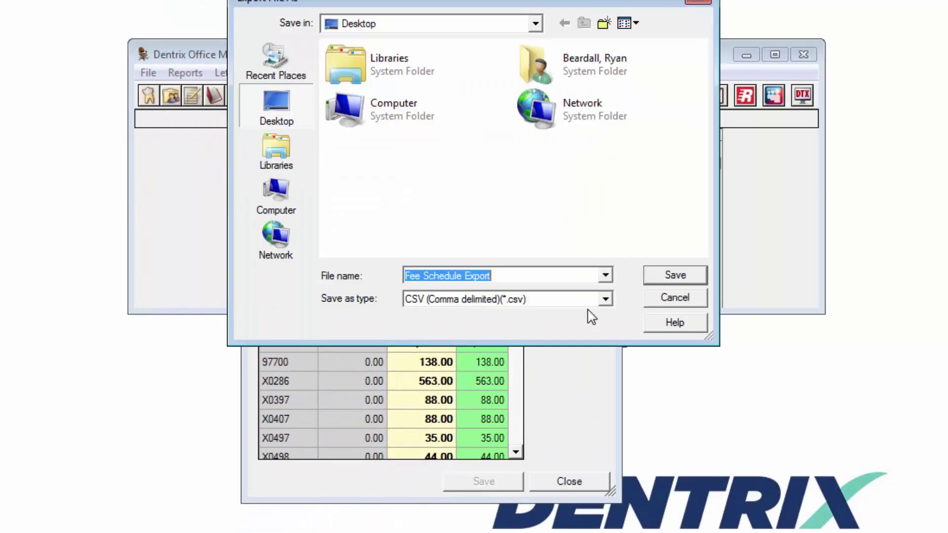
left_click(565, 299)
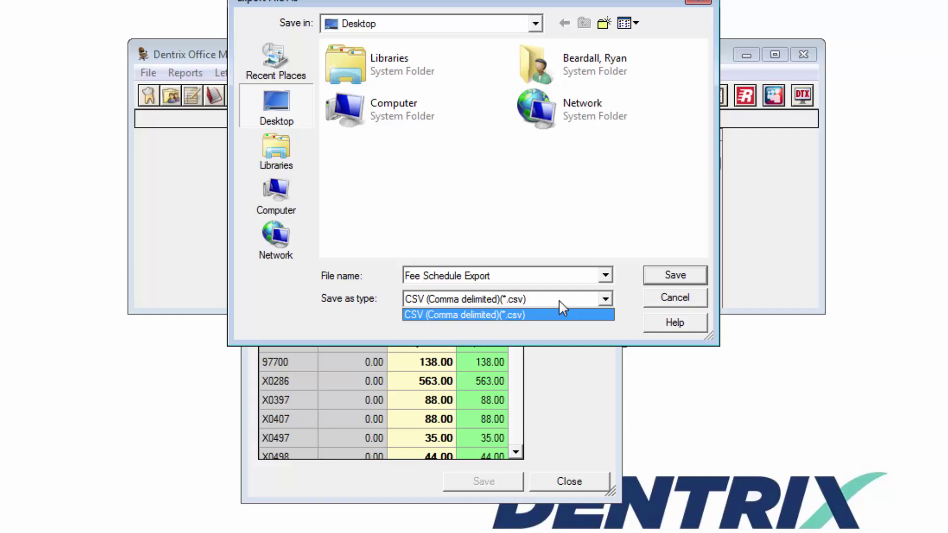
left_click(675, 293)
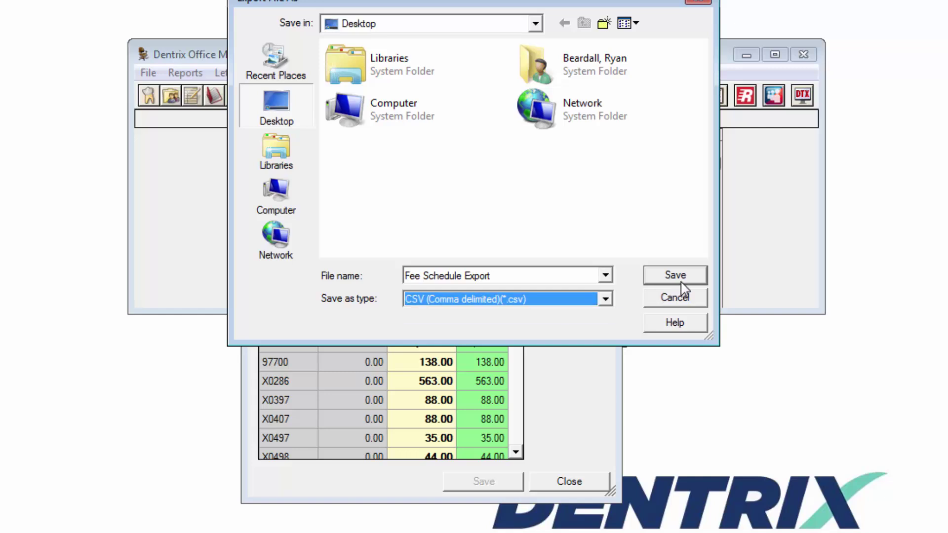
left_click(675, 276)
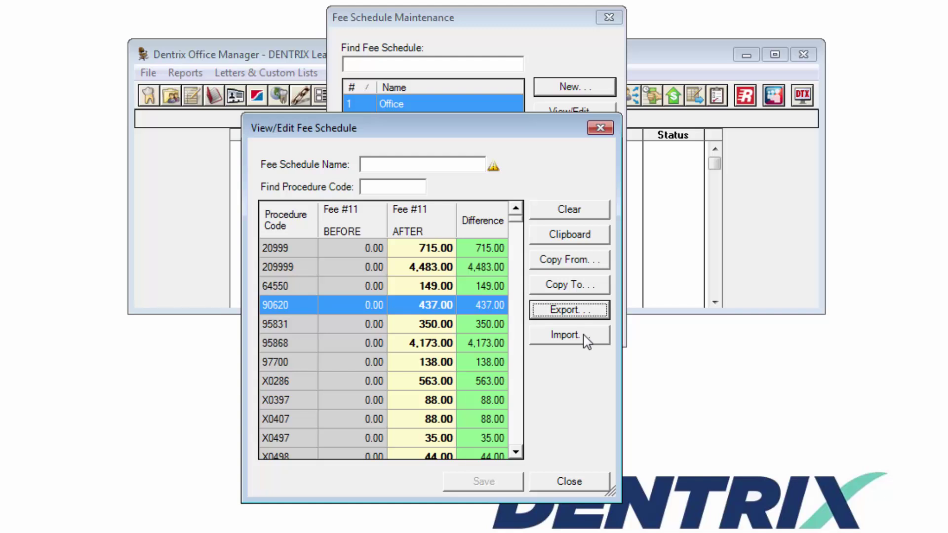
left_click(570, 335)
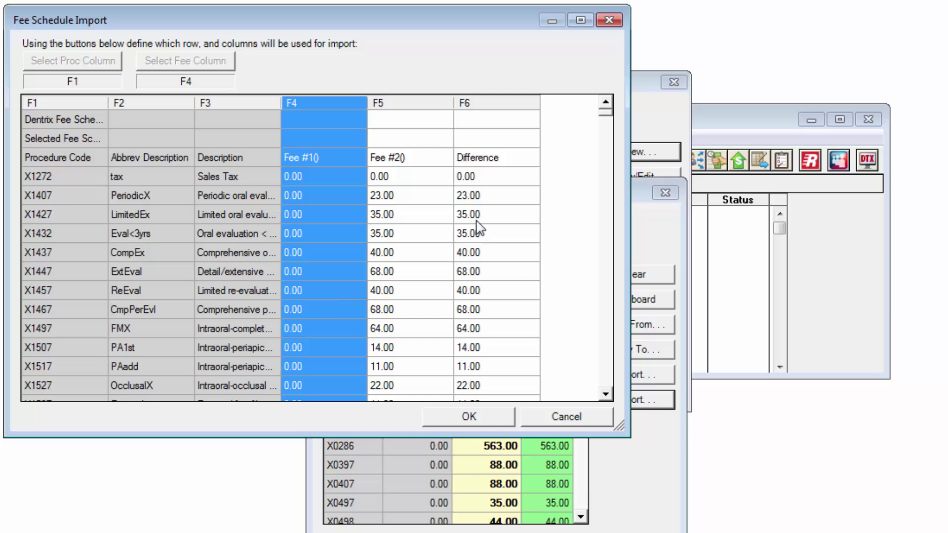
Step: Cancel the fee import and close the View/Edit Fee Schedule window
left_click(567, 417)
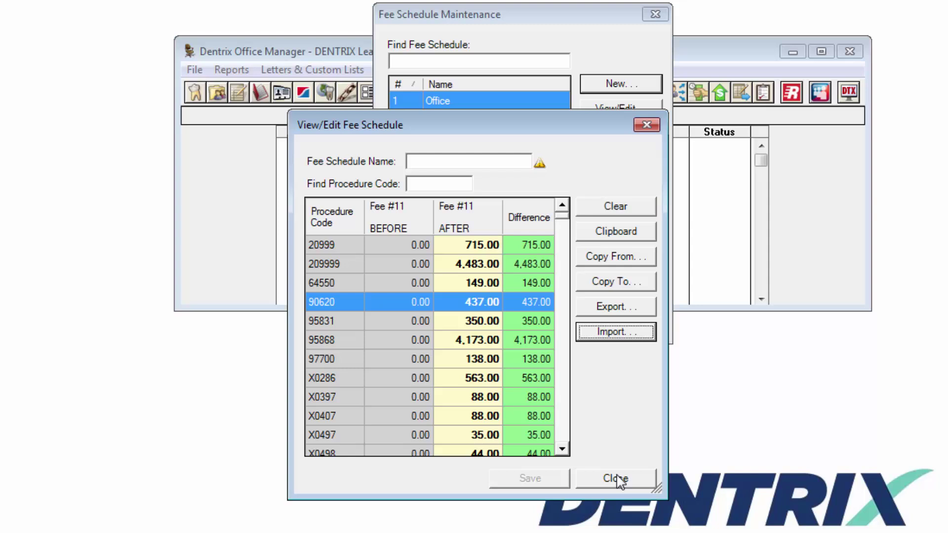
left_click(617, 479)
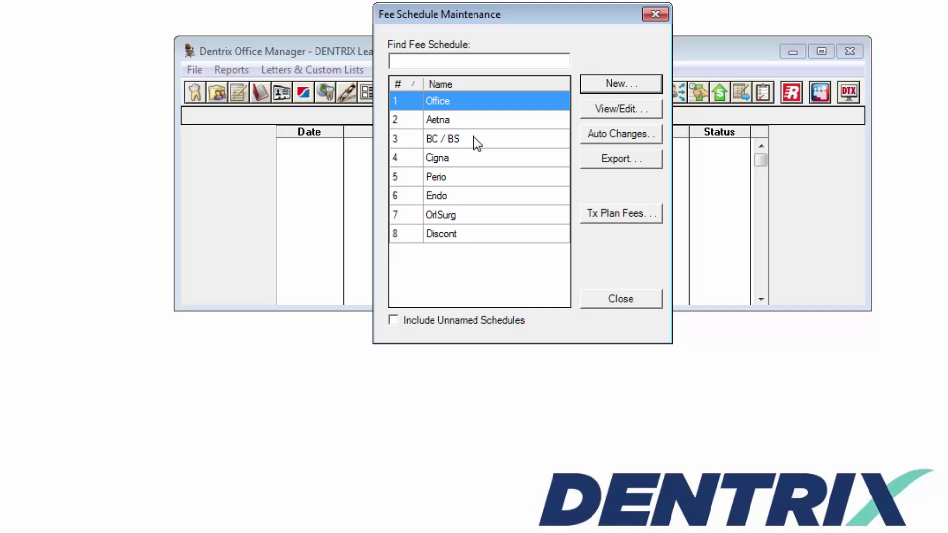
Step: Select the Office, Aetna, BC / BS and Cigna schedules and start exporting them
left_click(450, 121, "ctrl")
left_click(453, 140, "ctrl")
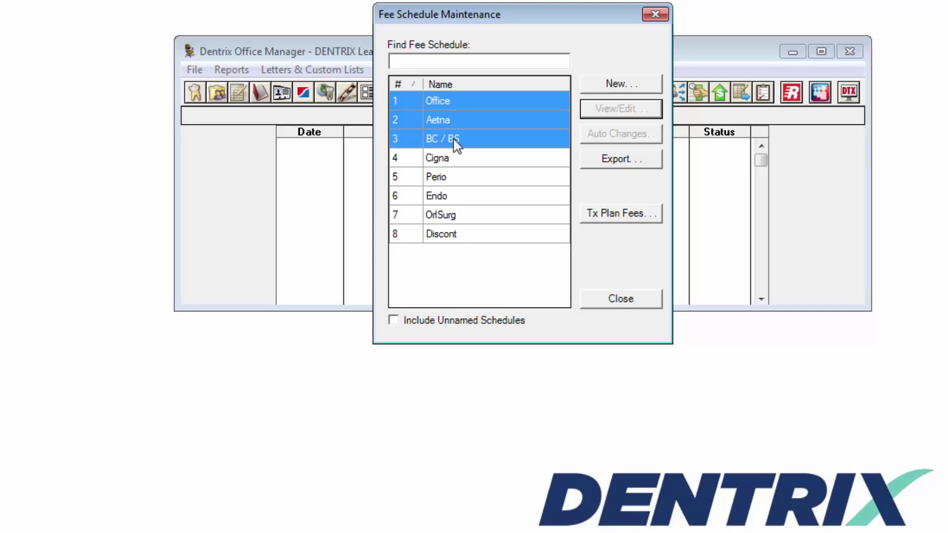
left_click(457, 158, "ctrl")
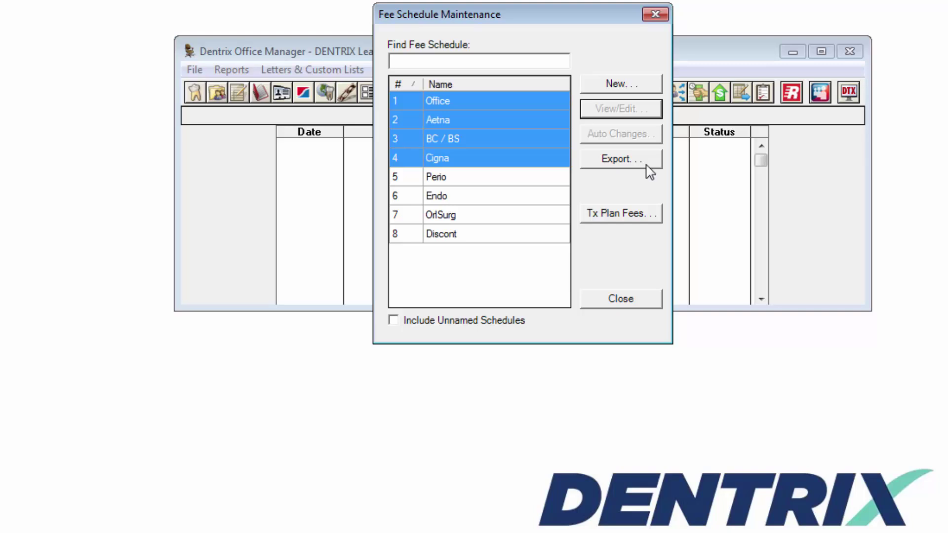
left_click(633, 161)
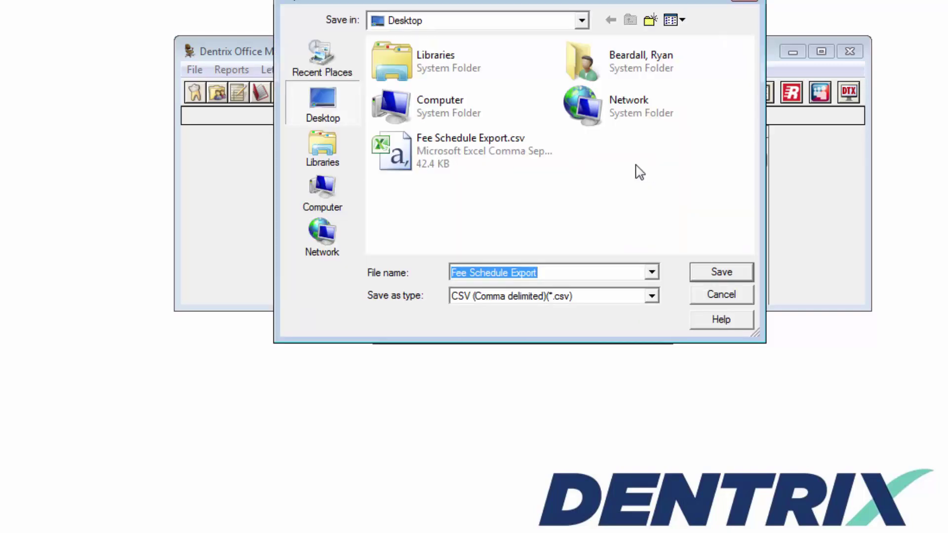
Step: Rename the export file to 'Fee Schedules Export' and save it as CSV
left_click(510, 275)
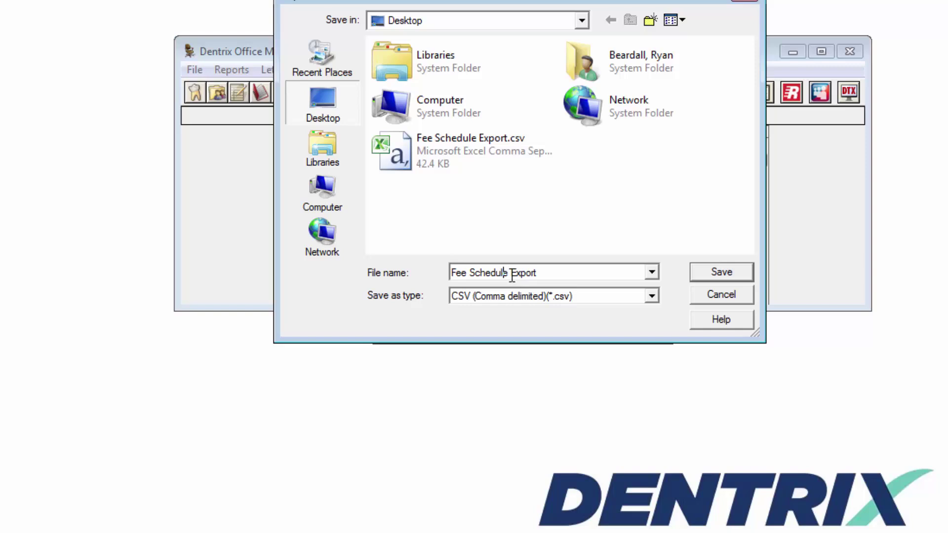
type("s")
left_click(721, 272)
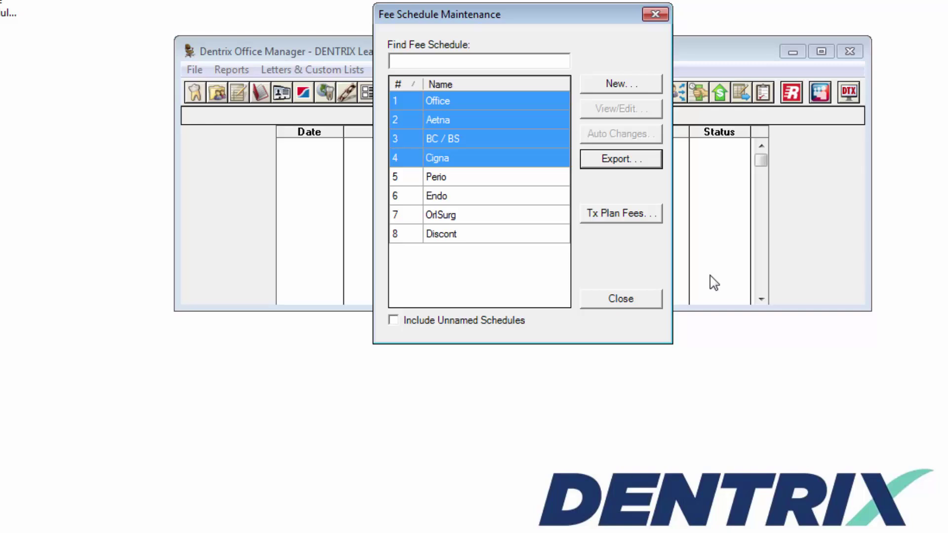
Step: Open the Aetna schedule and change procedure 97700's fee to 151.00
left_click(503, 121)
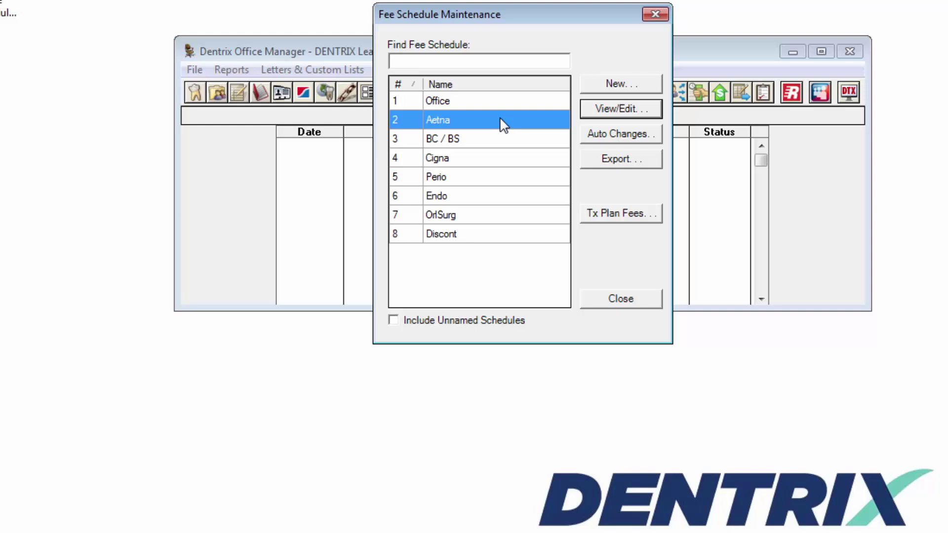
left_click(655, 111)
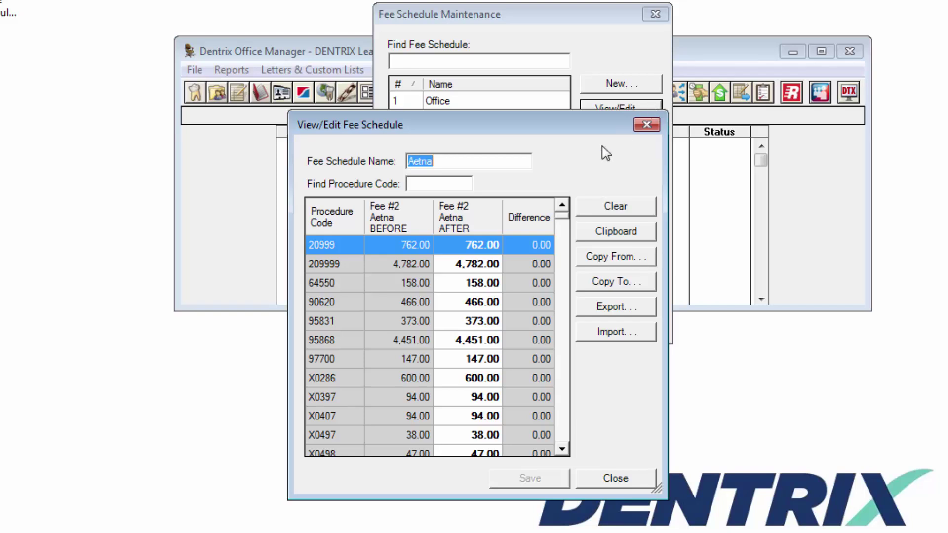
left_click(487, 359)
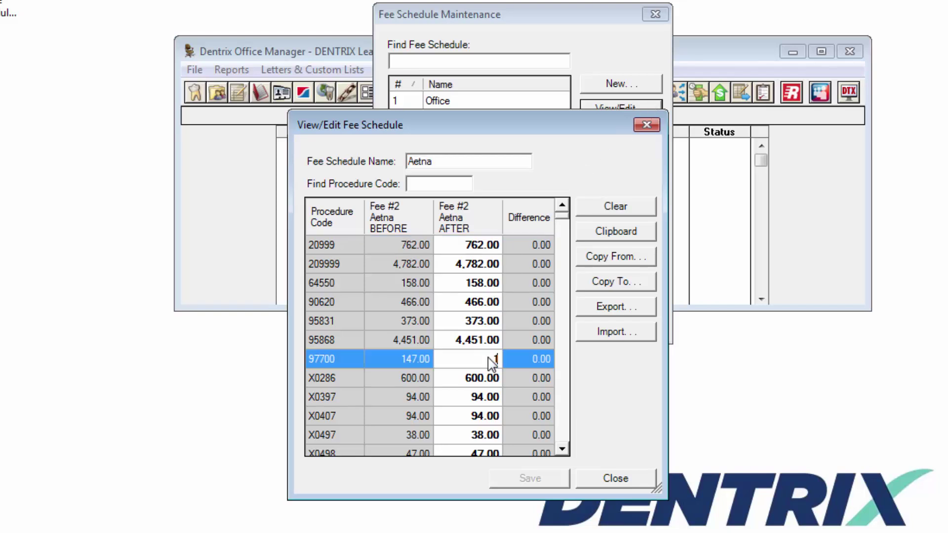
type("151")
left_click(493, 379)
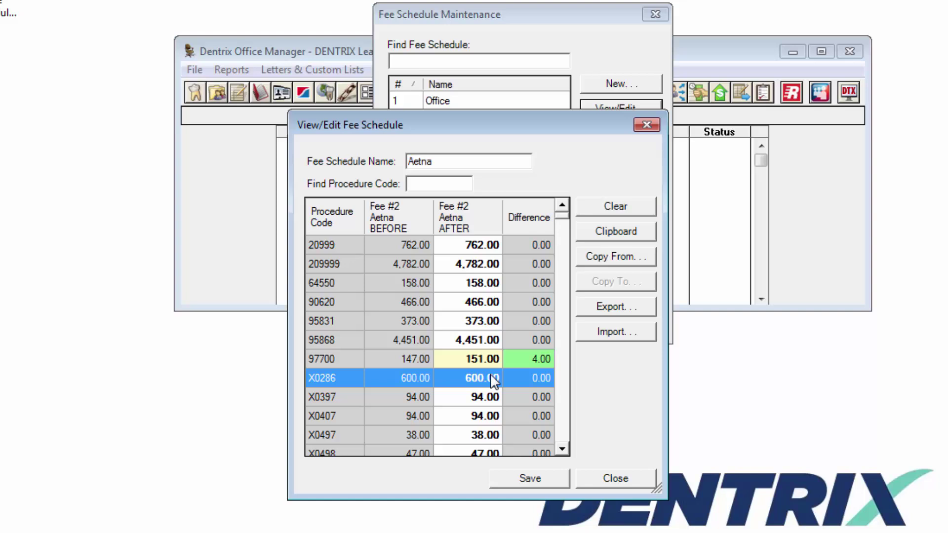
Step: Change X0286's fee to 585.00, then close Aetna and save the changes
left_click(494, 379)
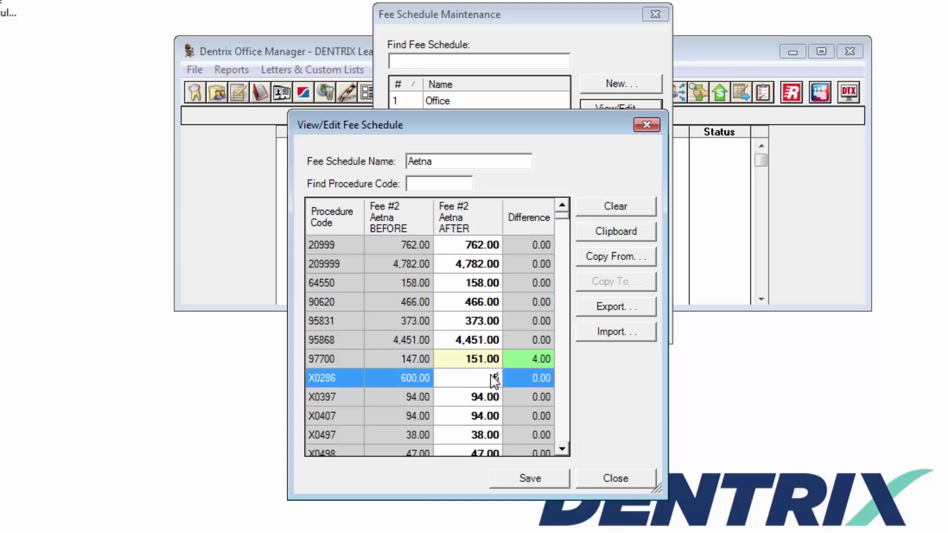
type("595")
left_click(495, 399)
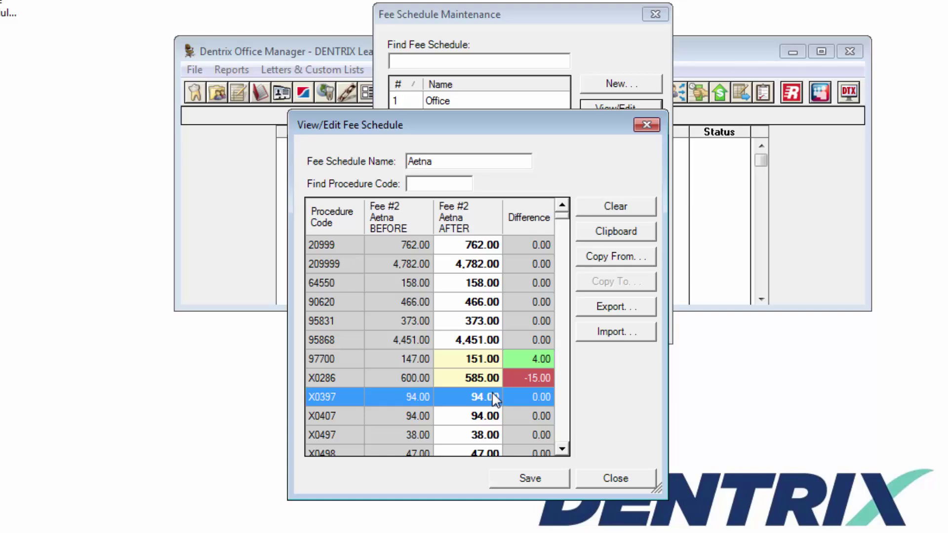
left_click(645, 124)
left_click(591, 291)
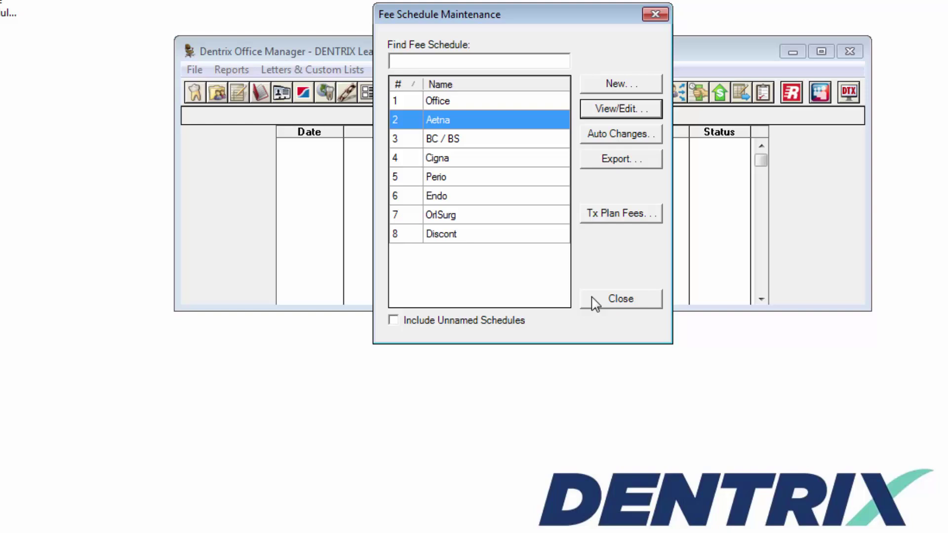
Step: Start Auto Changes for the Aetna schedule with the code range X8398 to X9286
left_click(617, 135)
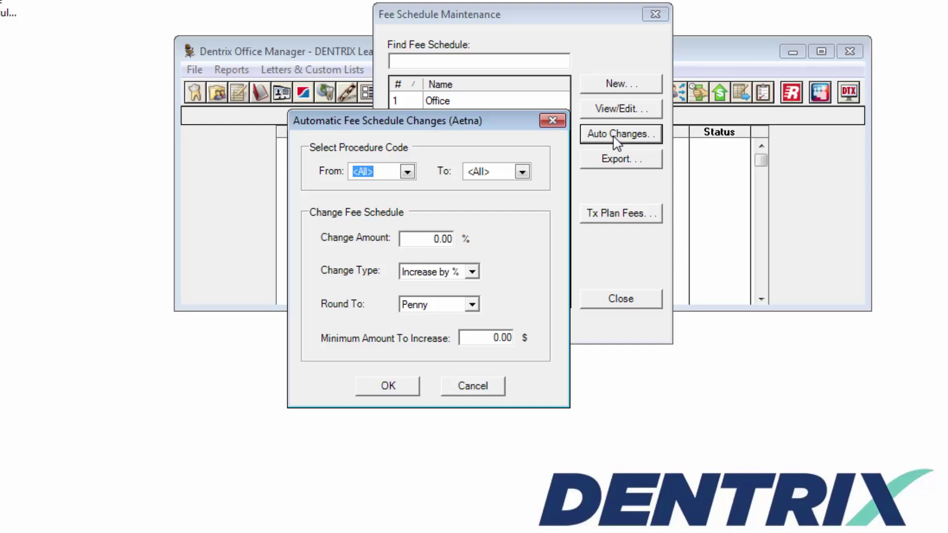
left_click(407, 172)
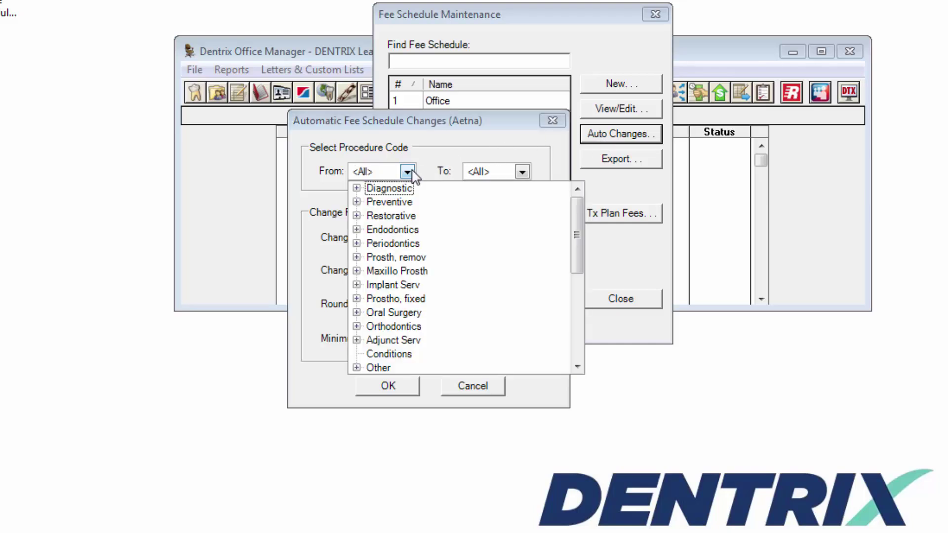
left_click(358, 313)
left_click(444, 327)
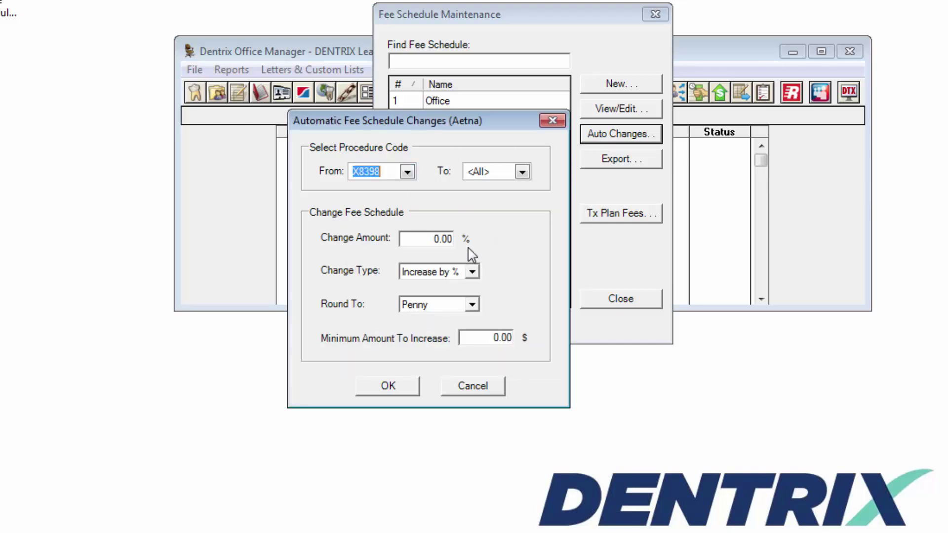
left_click(522, 172)
scroll(593, 296, "down", 5)
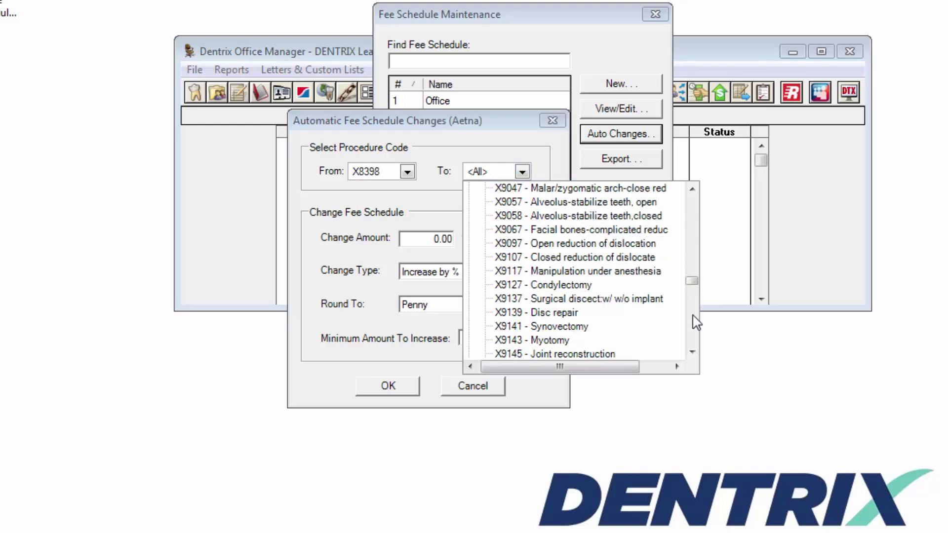
scroll(695, 322, "down", 3)
scroll(694, 322, "down", 5)
scroll(695, 322, "down", 5)
scroll(695, 322, "down", 5)
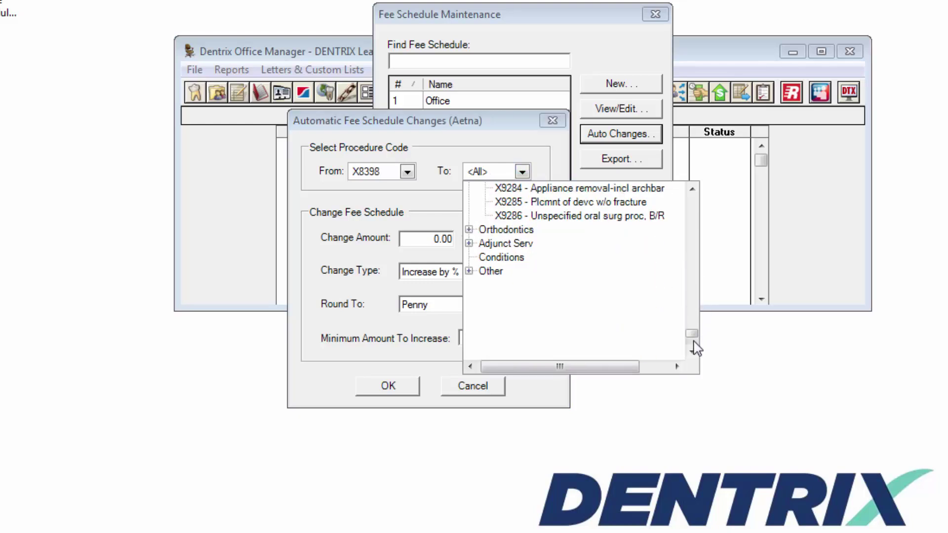
scroll(693, 322, "down", 3)
left_click(692, 189)
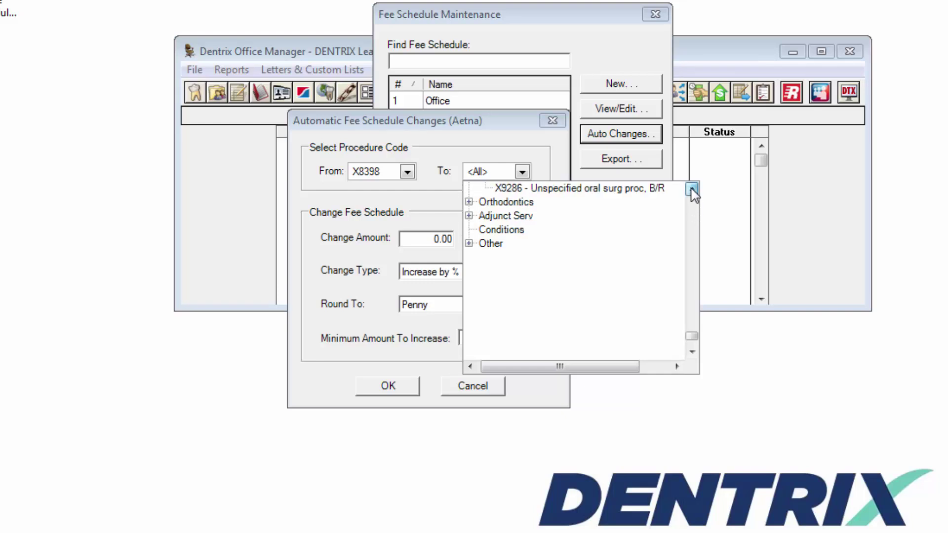
left_click(692, 189)
left_click(614, 205)
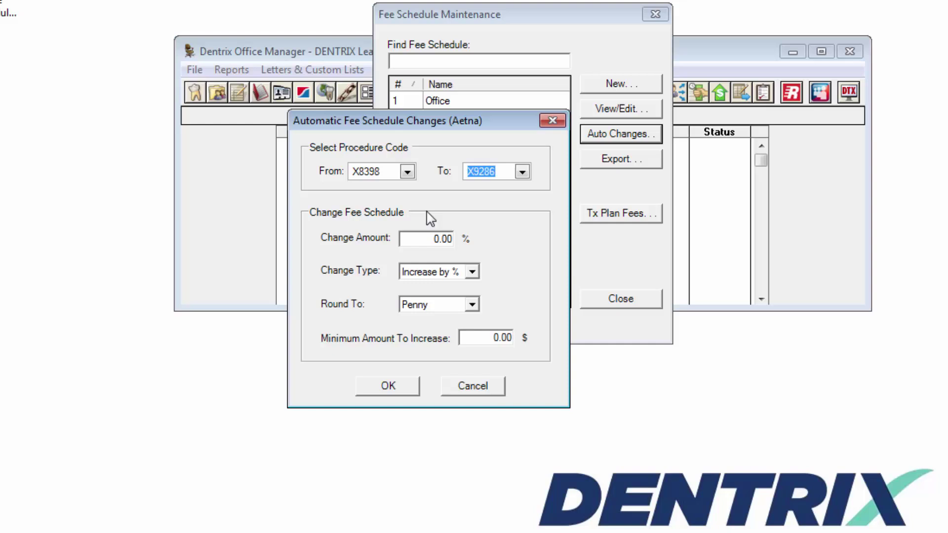
Step: Apply a 10% Increase by %, Round To Dollar, with Minimum Amount To Increase 10
double_click(434, 238)
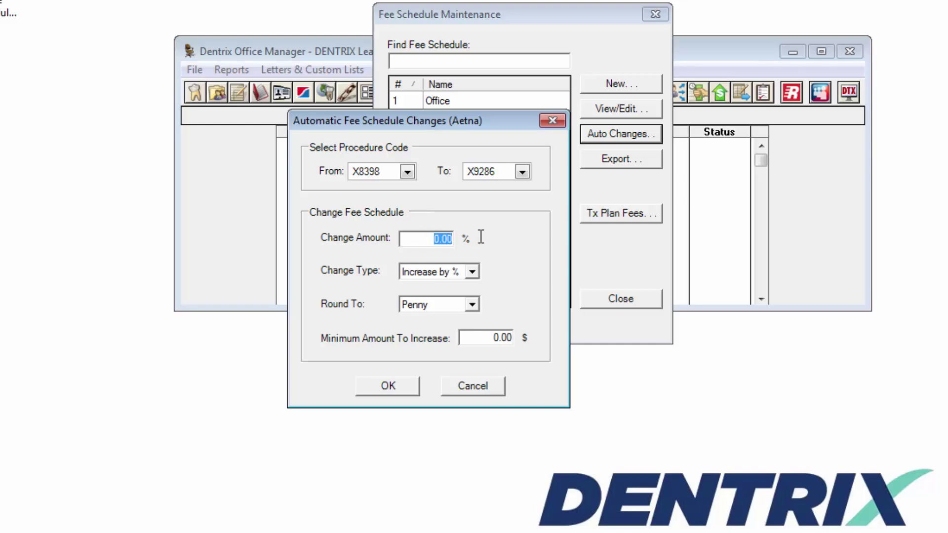
type("10")
left_click(472, 272)
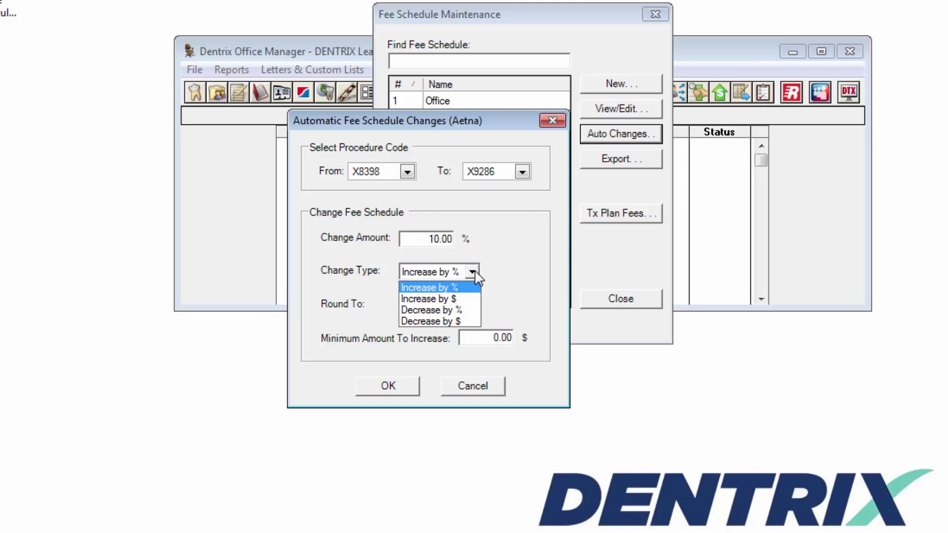
left_click(489, 276)
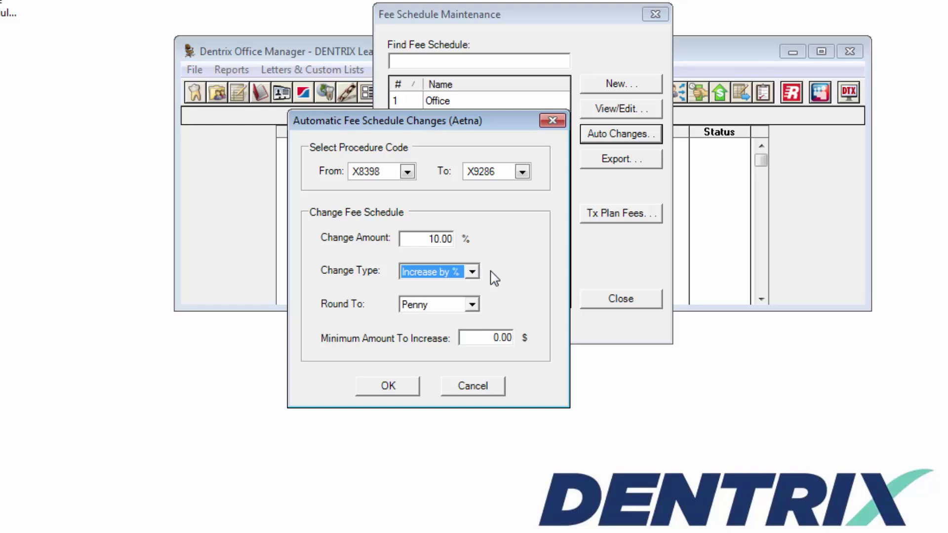
left_click(472, 305)
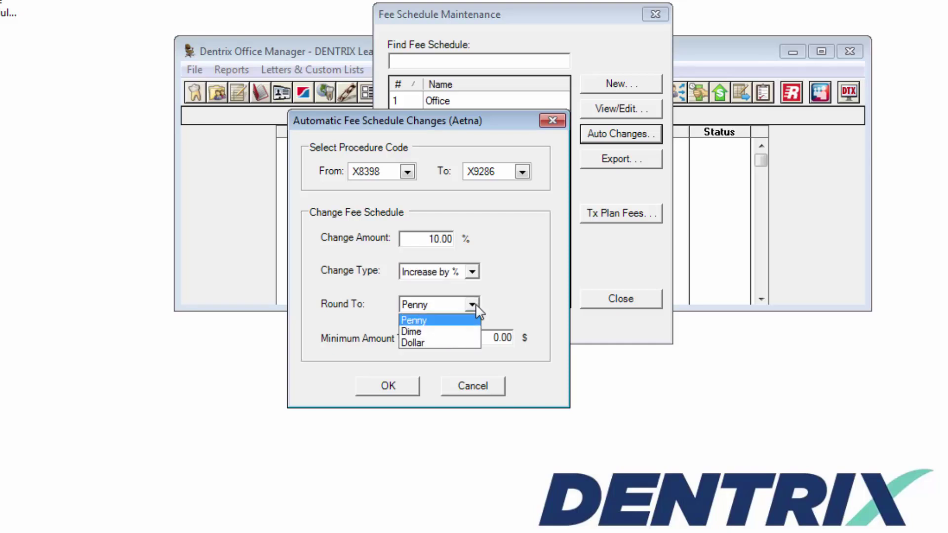
left_click(437, 344)
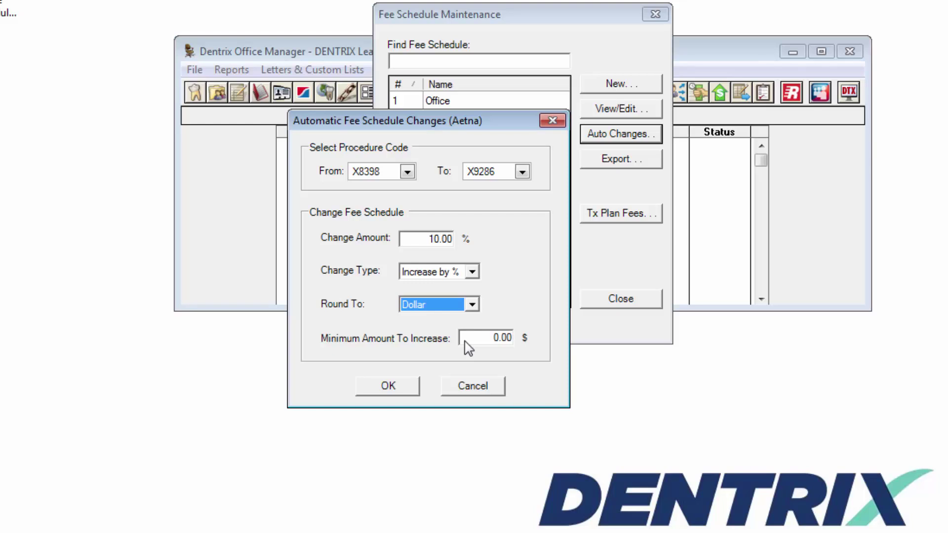
left_click_drag(490, 339, 525, 341)
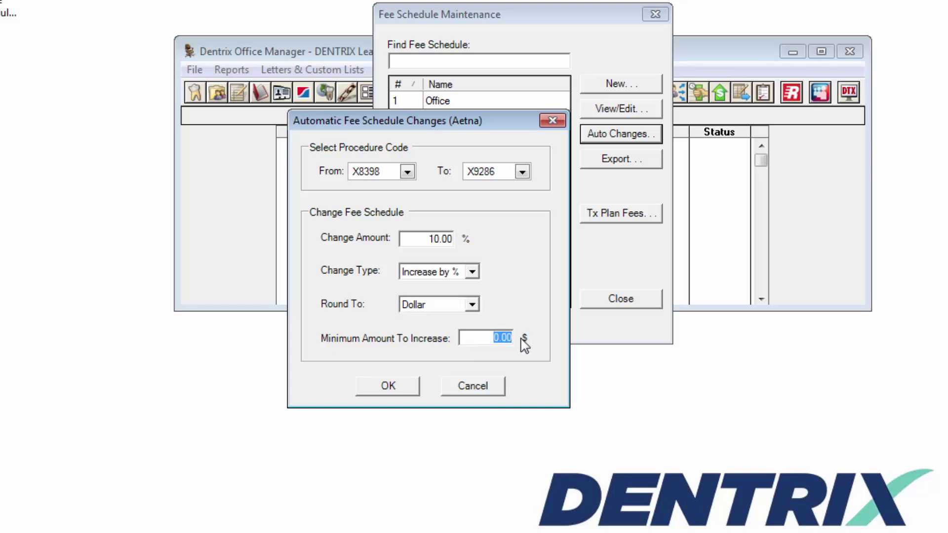
type("1")
type("0")
left_click(402, 386)
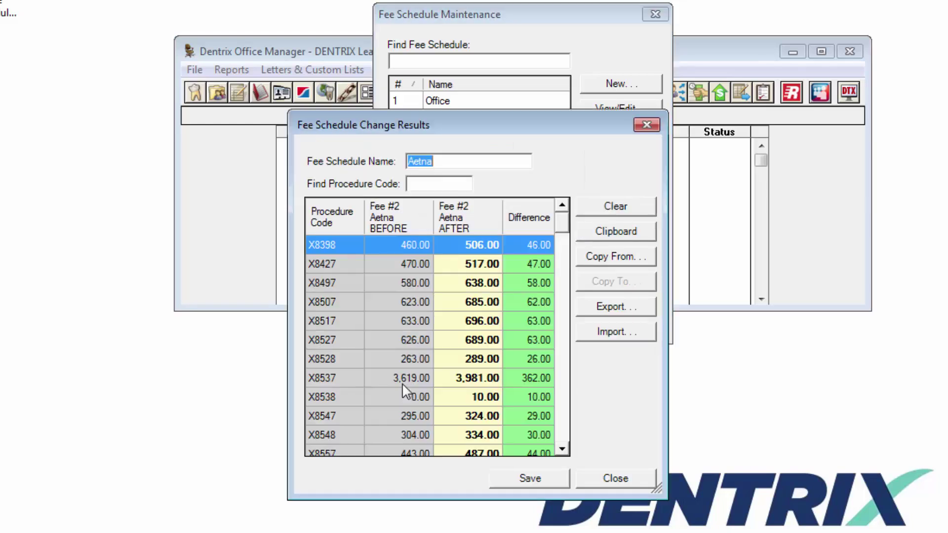
Step: Save the Fee Schedule Change Results for Aetna and close the results window
left_click(518, 479)
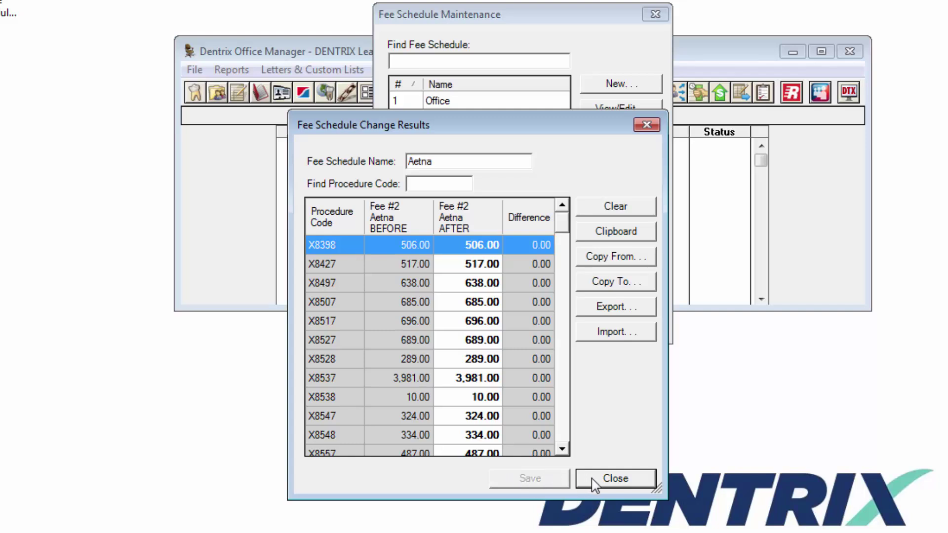
left_click(604, 479)
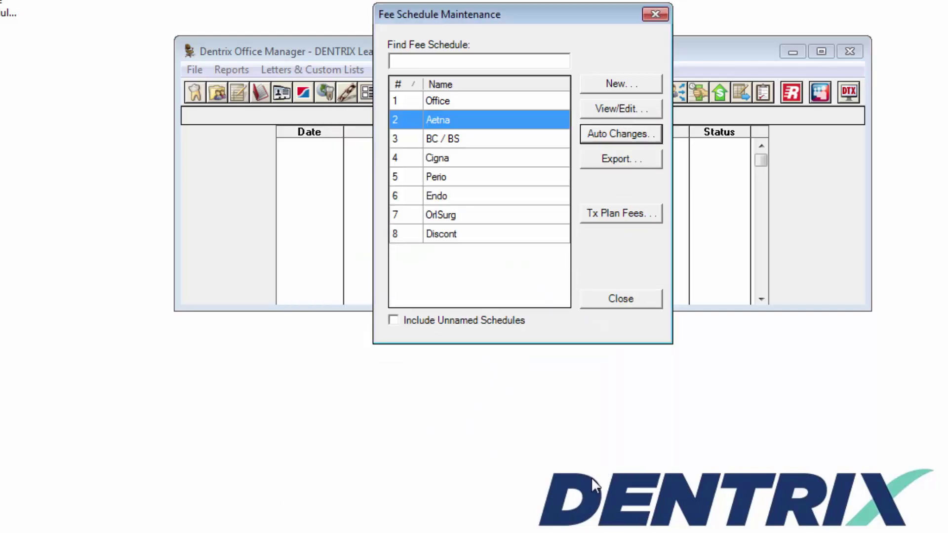